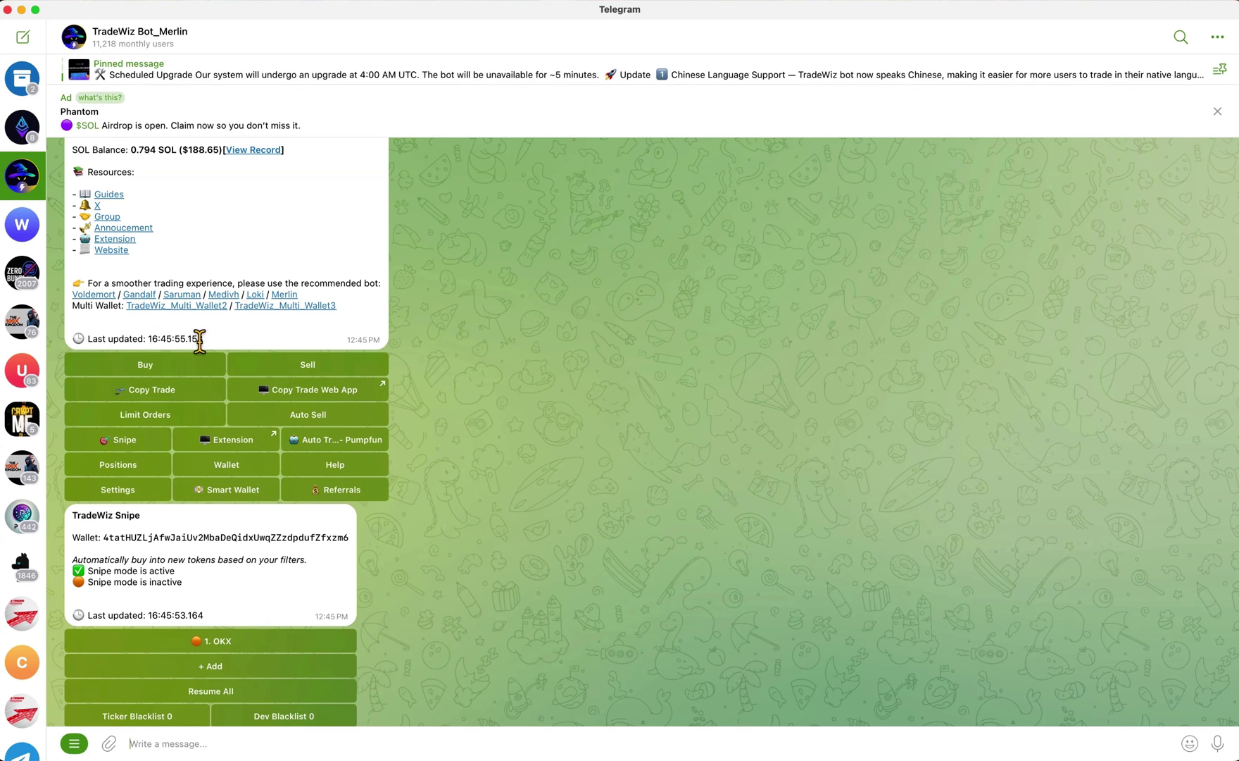
Start a new TradeWiz snipe task (Betroom, 0.2 SOL, Twitter filter) and switch to Axiom Pulse
click(142, 443)
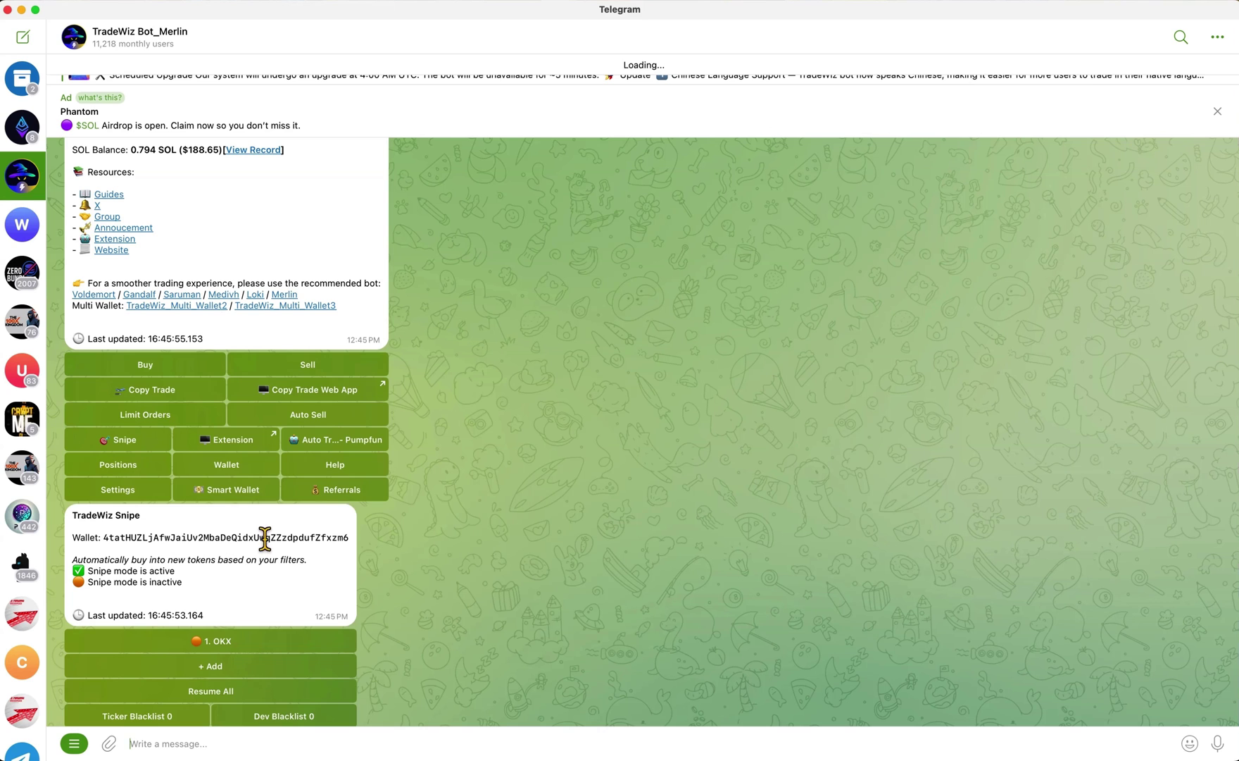
click(236, 419)
scroll(312, 367, up, 1)
scroll(311, 368, up, 1)
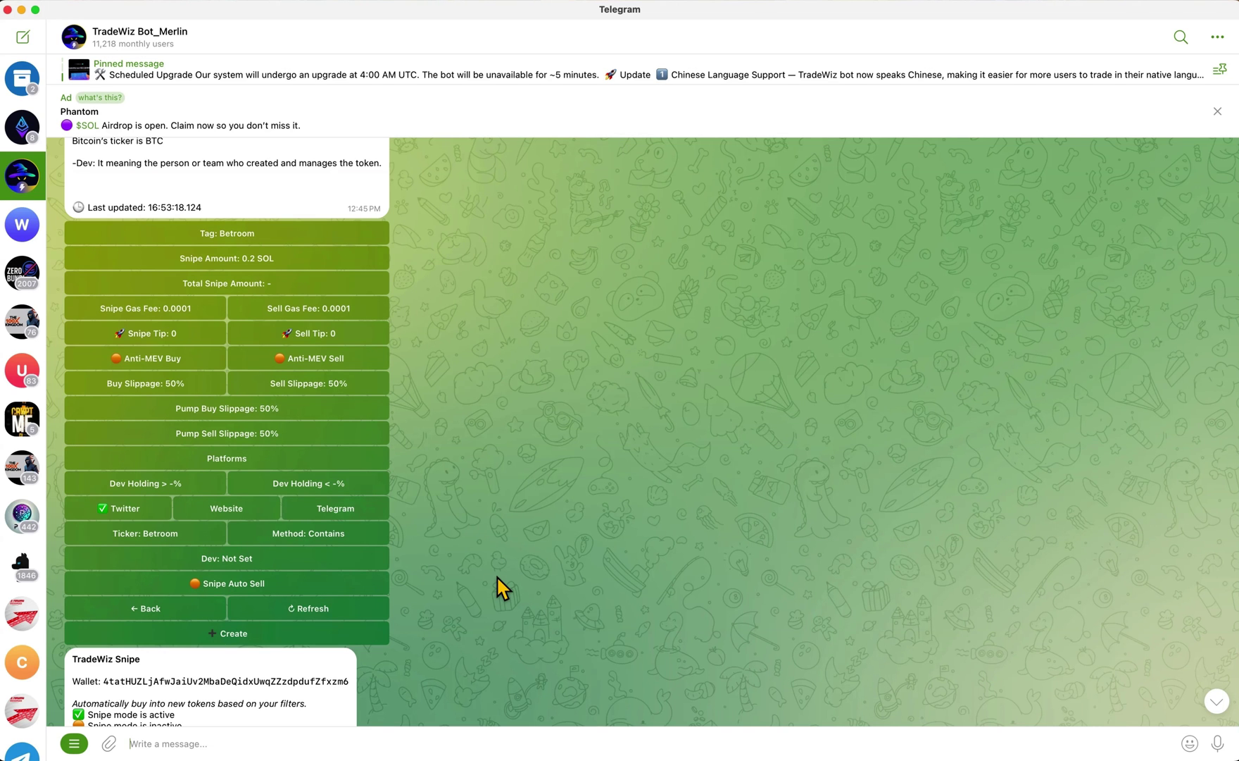
key(ctrl+Left)
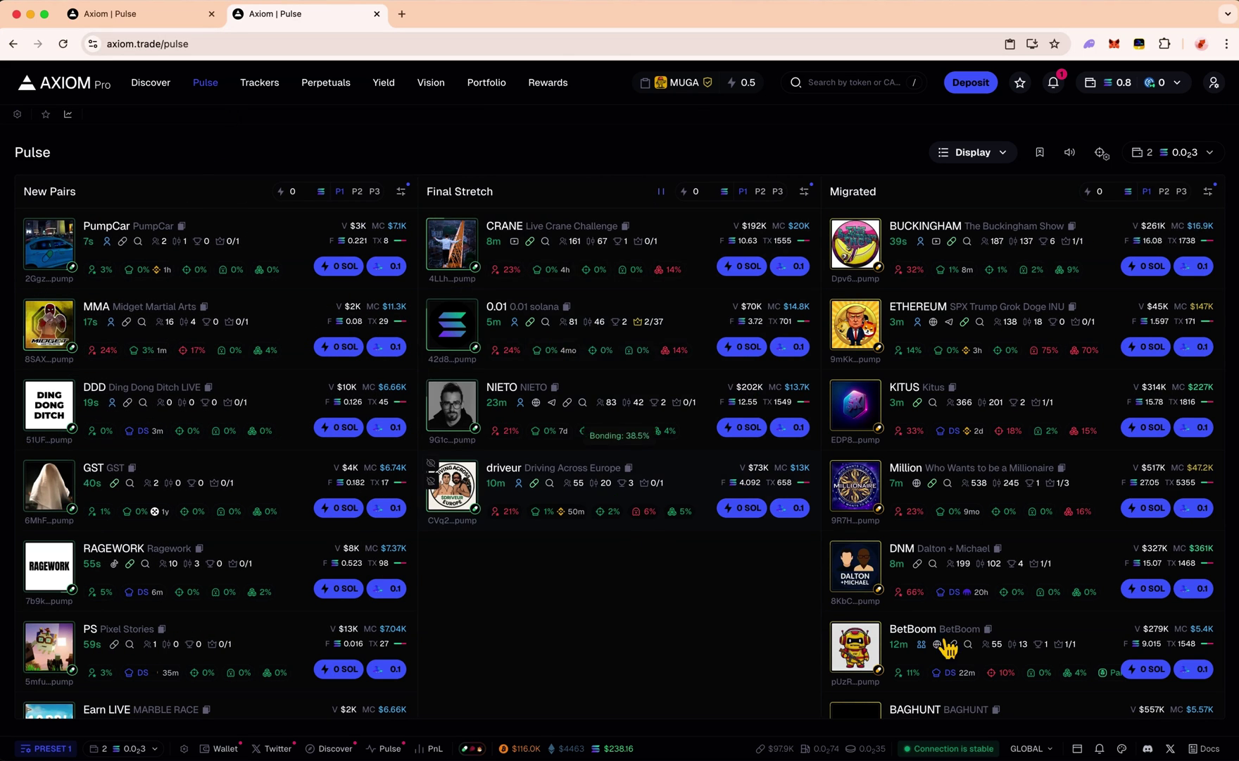
Review the BetBoom token page from the Migrated column, select its name, then return to Telegram
scroll(1060, 636, down, 2)
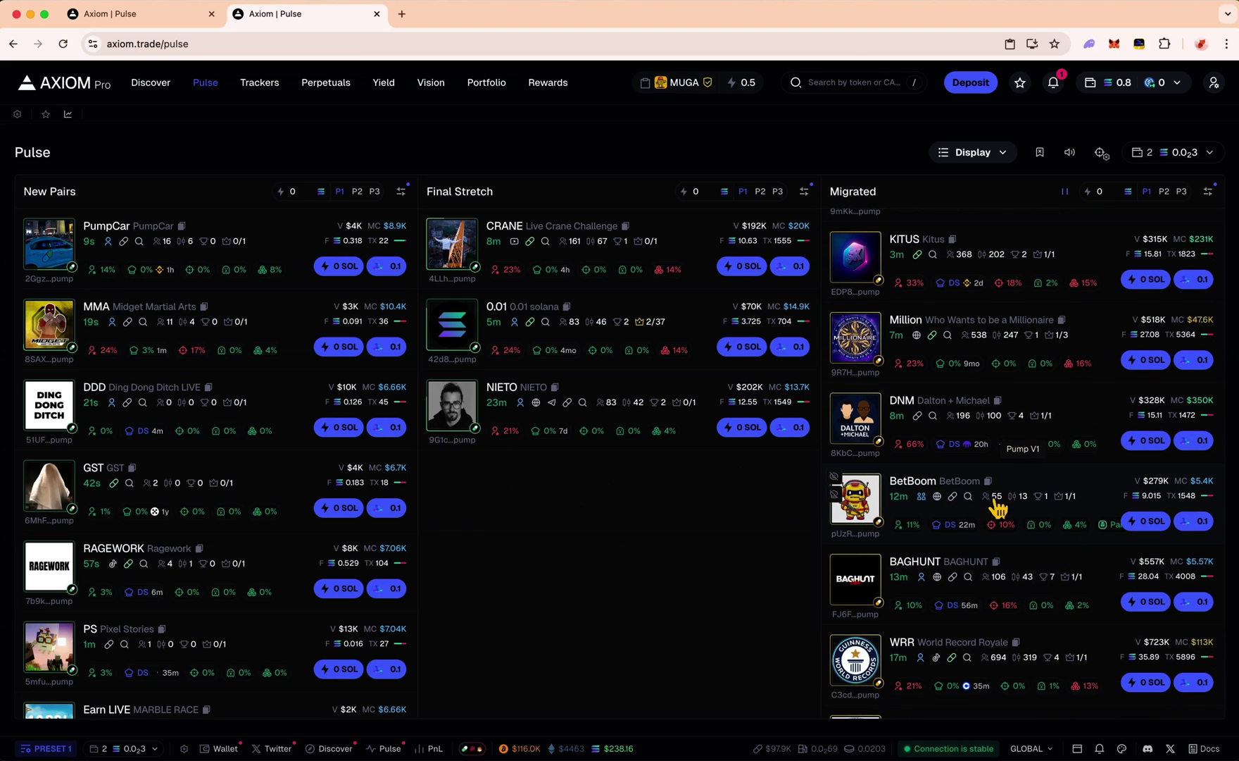
click(1088, 495)
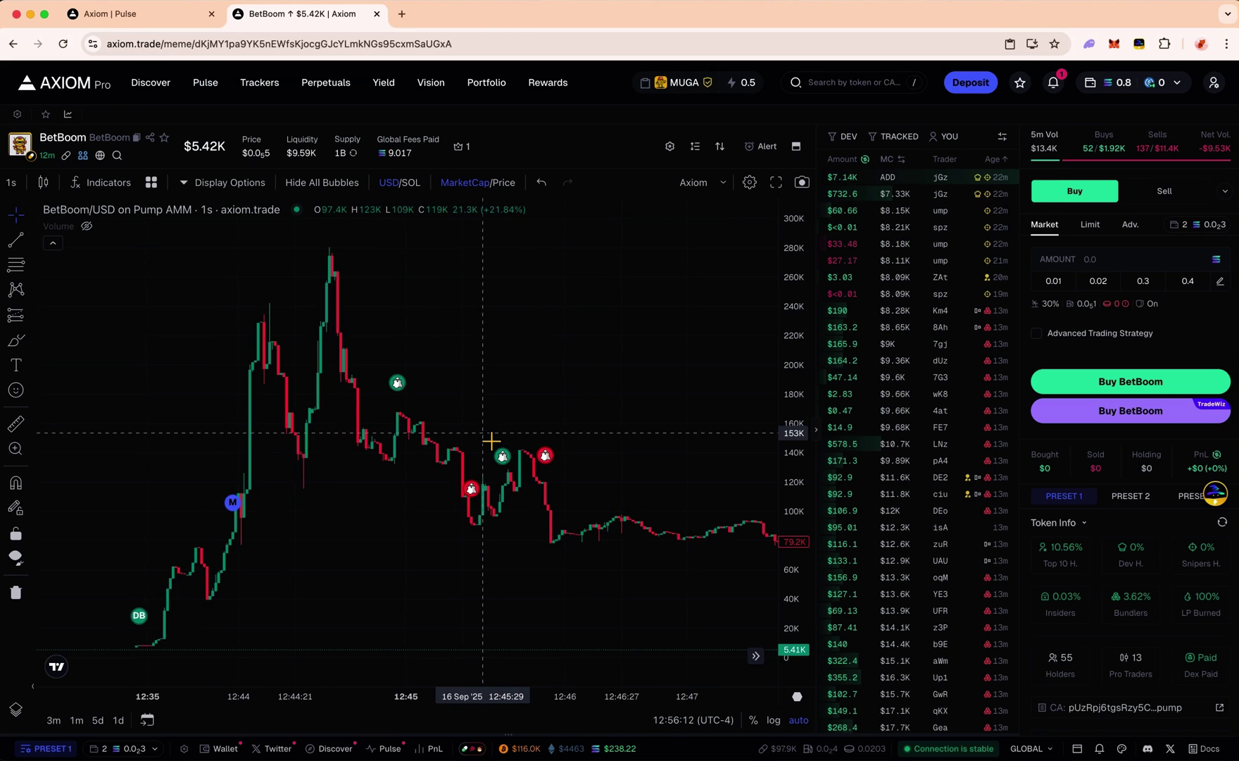
scroll(491, 440, left, 5)
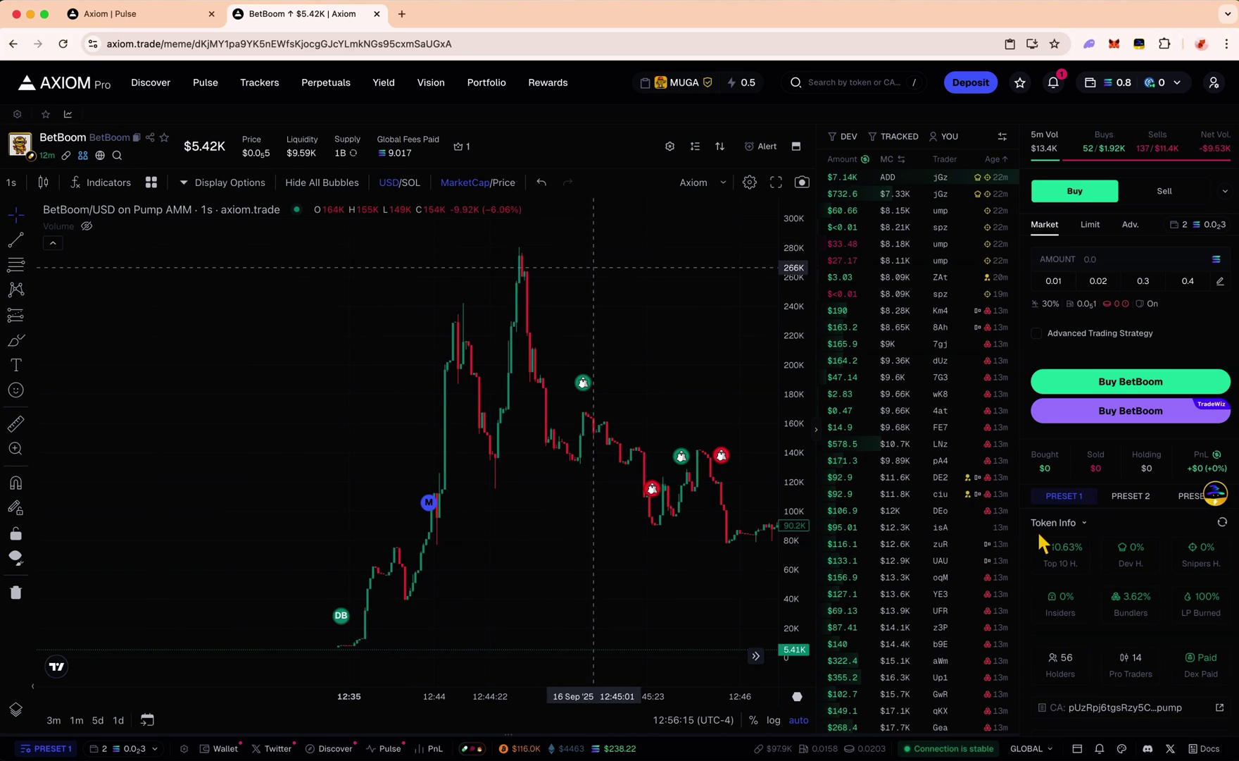
scroll(1102, 574, down, 5)
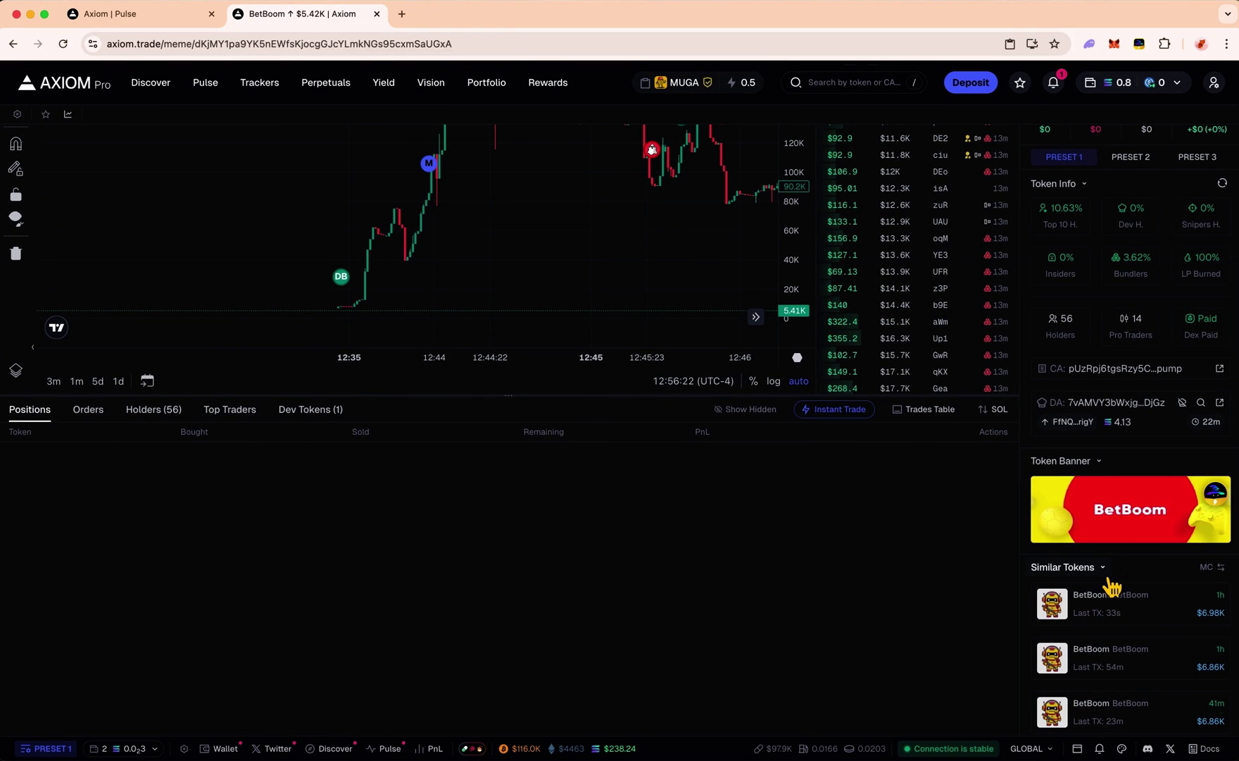
scroll(1099, 637, down, 2)
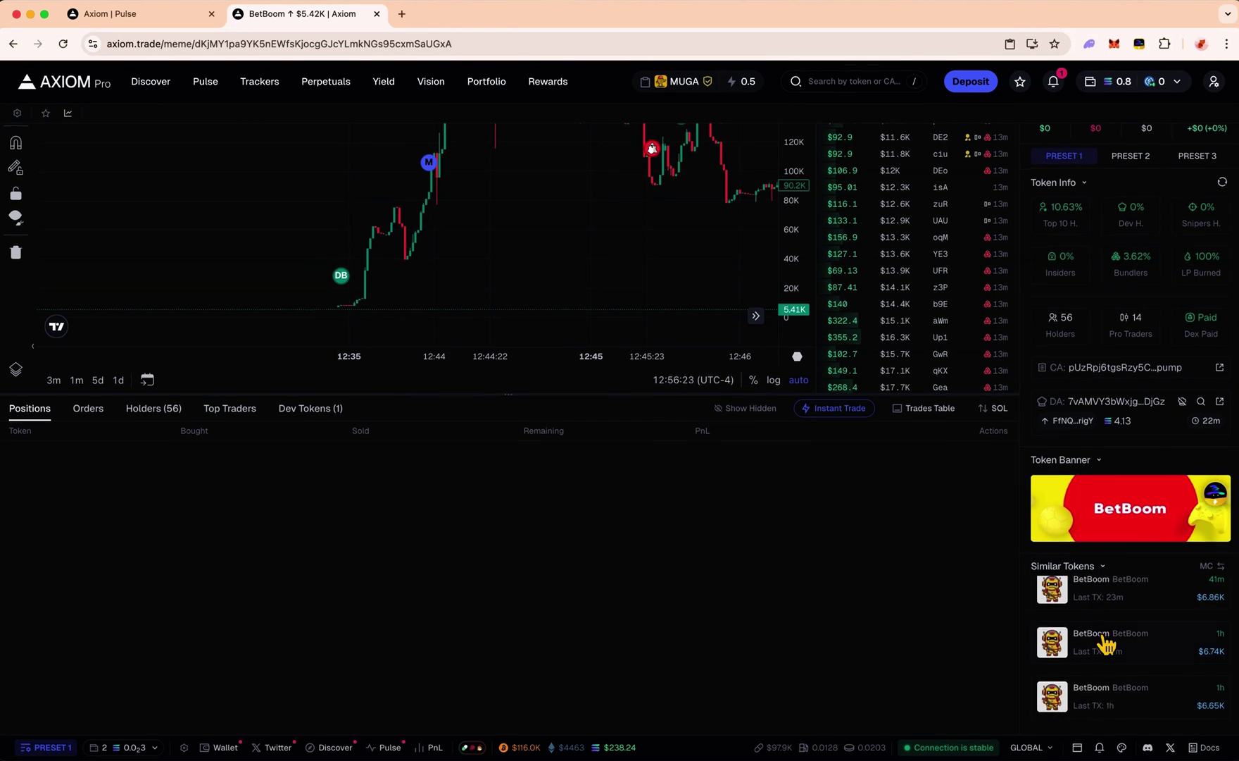
scroll(1106, 644, up, 2)
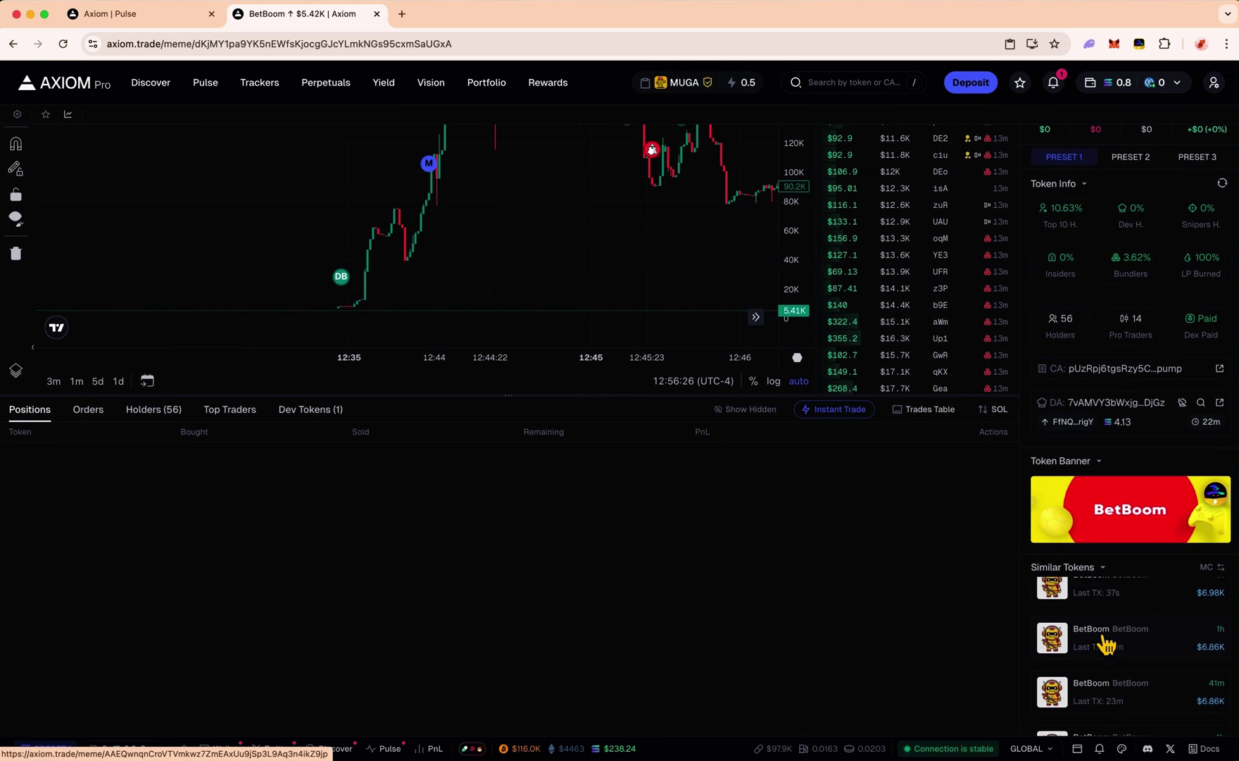
scroll(1138, 598, down, 2)
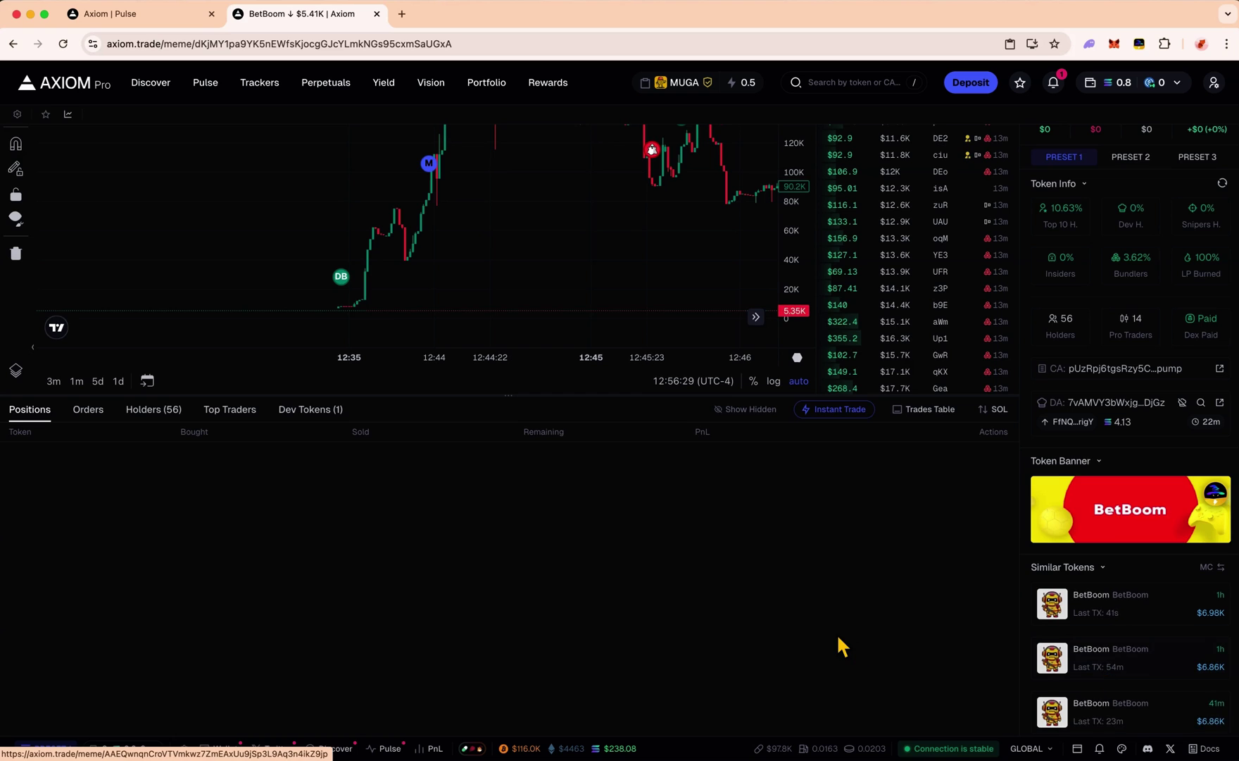
scroll(845, 637, up, 5)
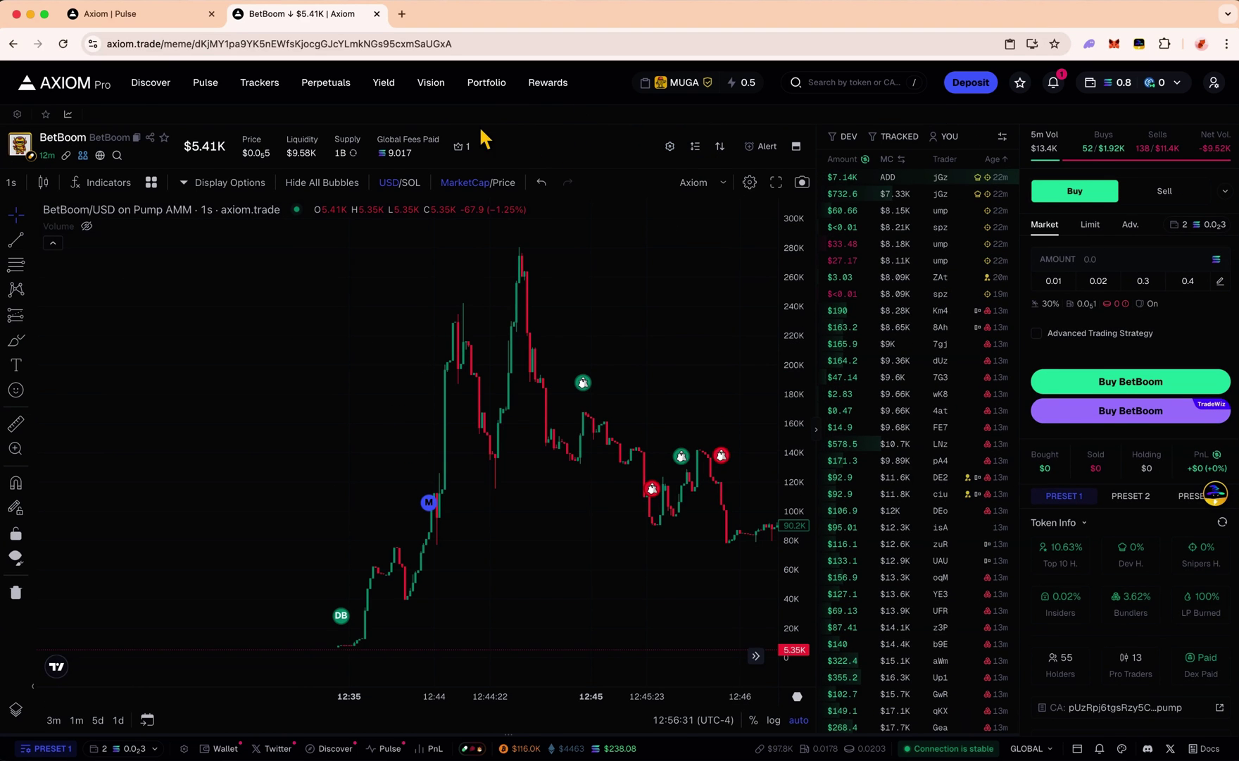
drag(40, 139, 89, 149)
key(ctrl+Right)
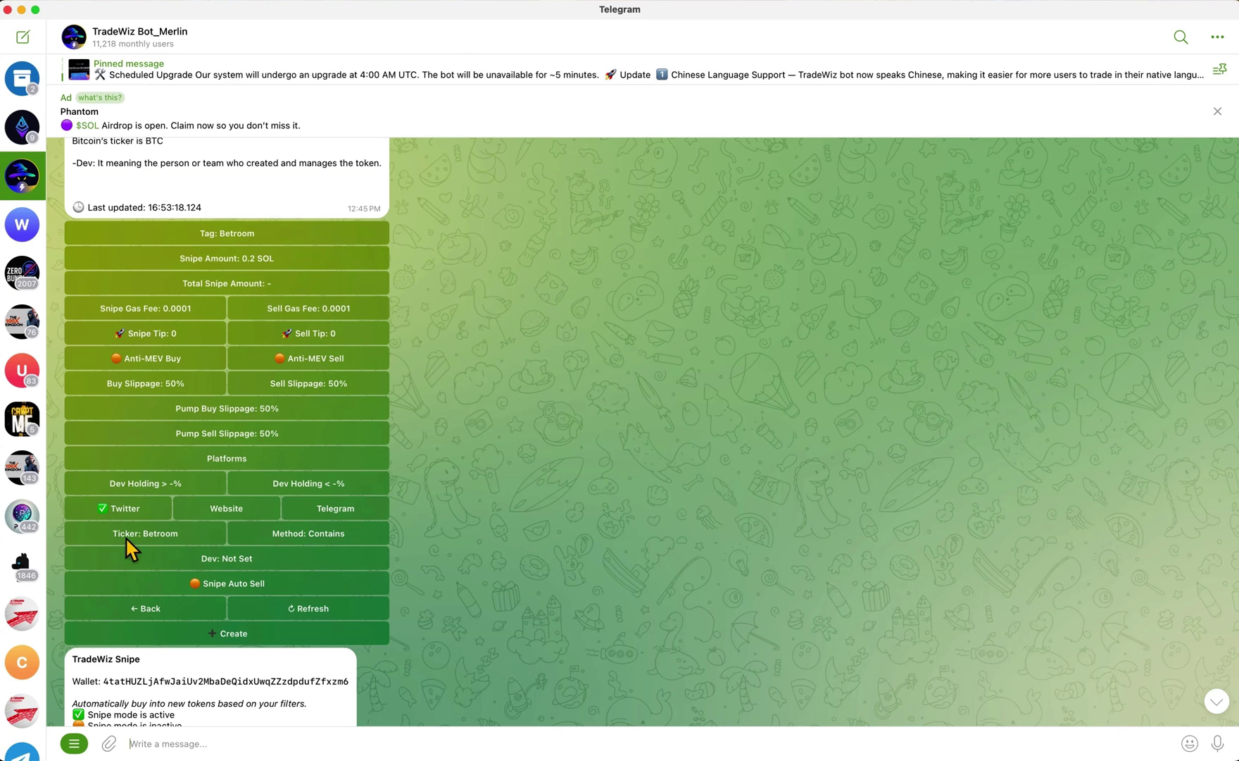
Keep Contains as the ticker matching method and create the Betroom snipe task as task 2
click(297, 533)
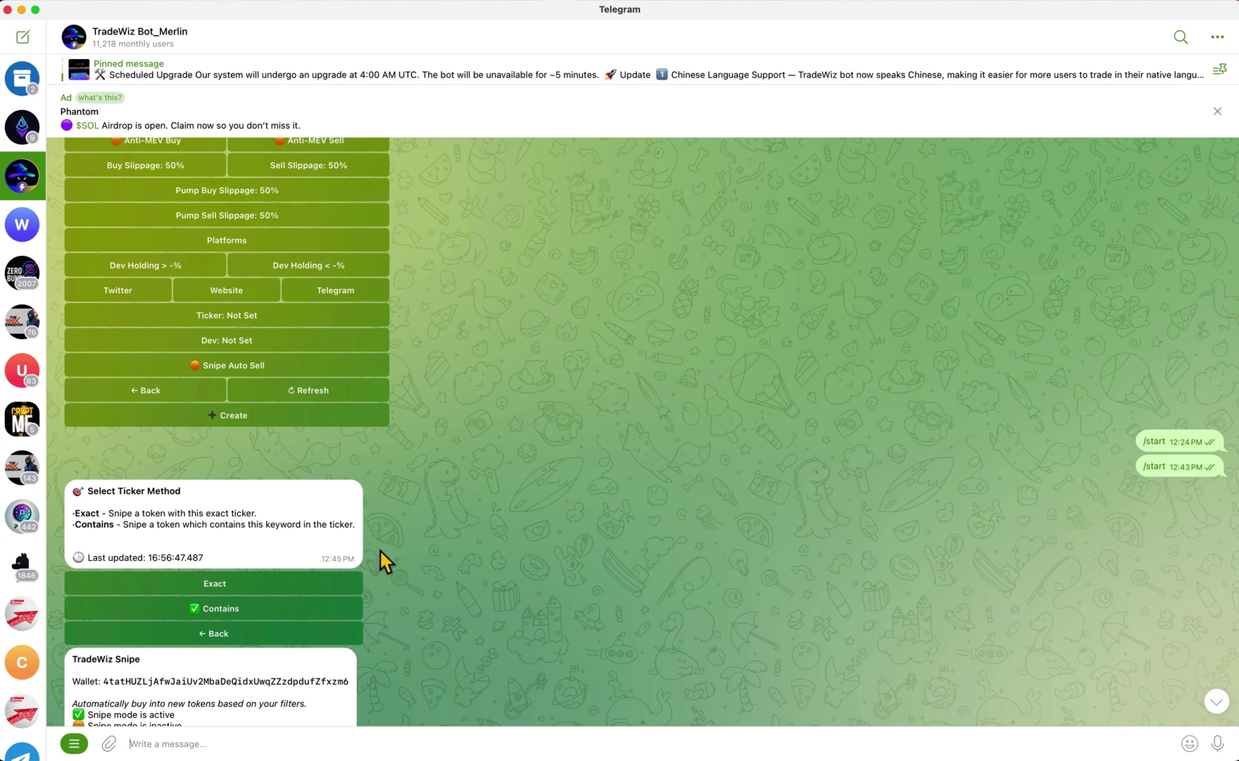
click(229, 633)
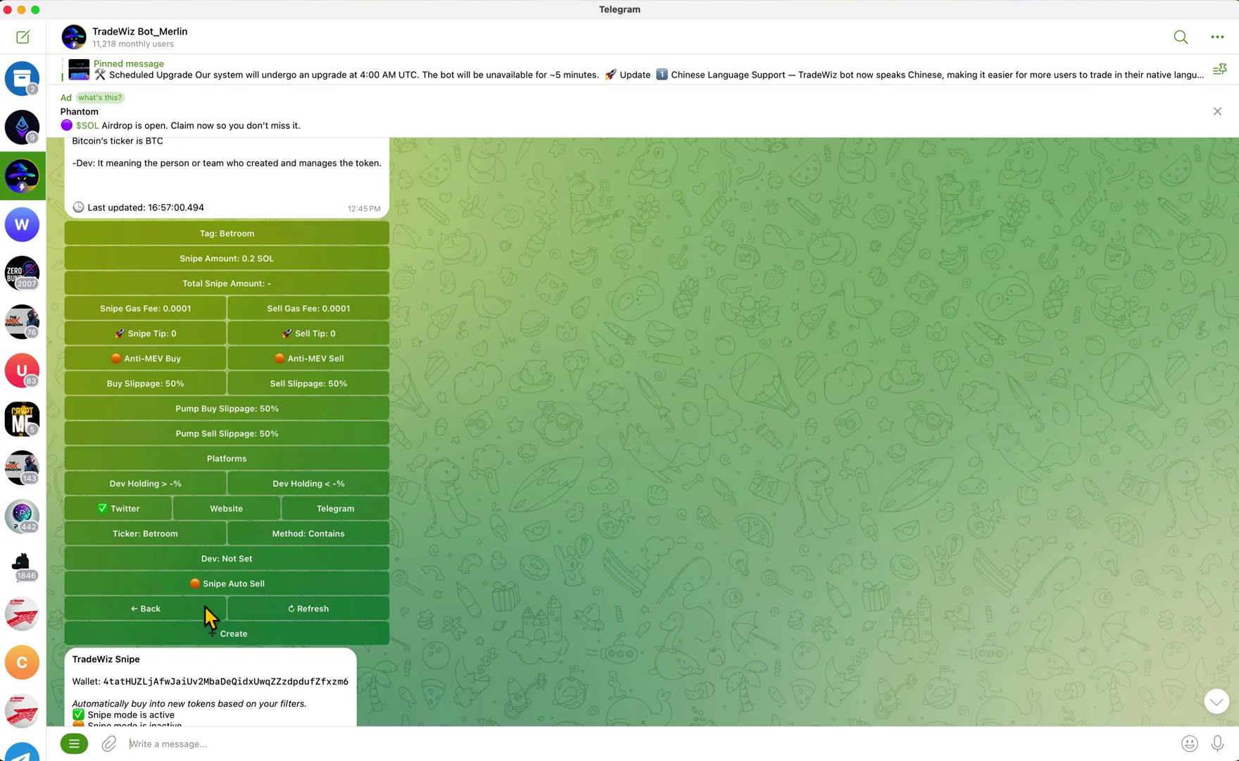
click(257, 637)
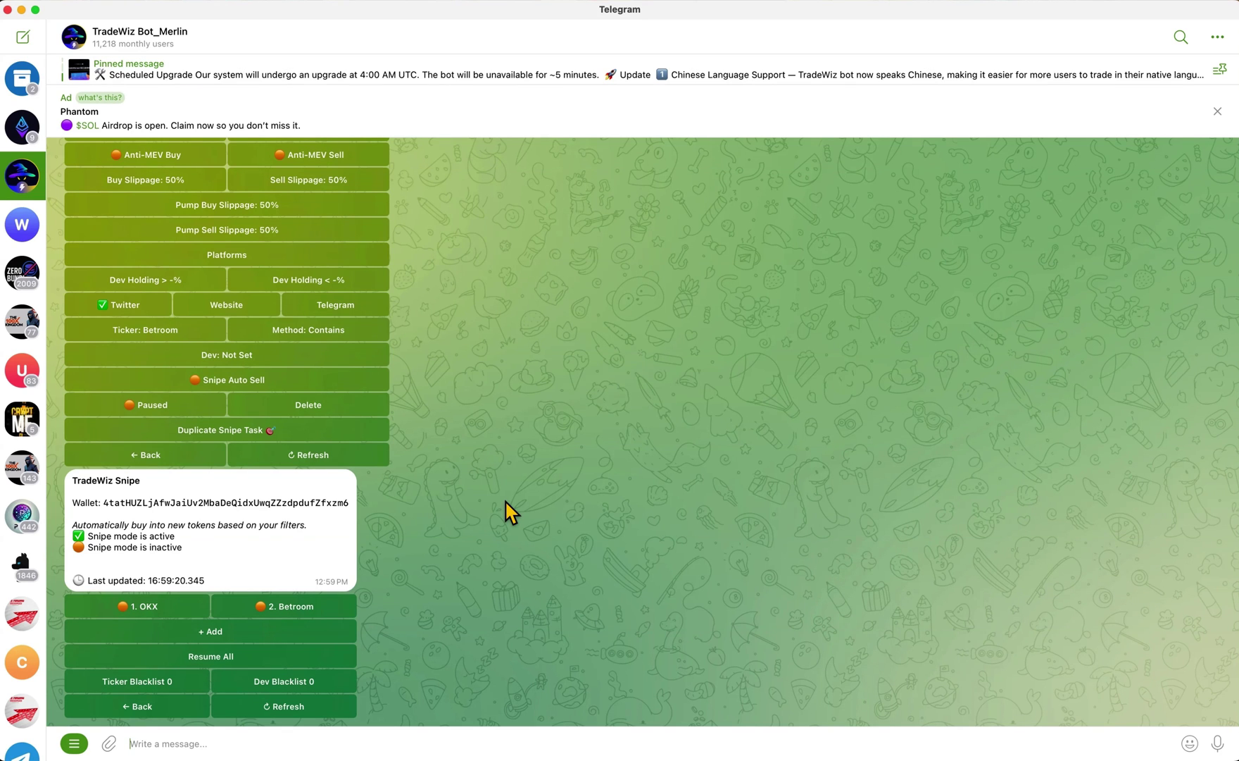
Move to the TradeWiz X post and highlight its claim of sniping faster than Bloom
key(ctrl+Left)
drag(472, 192, 625, 194)
click(627, 191)
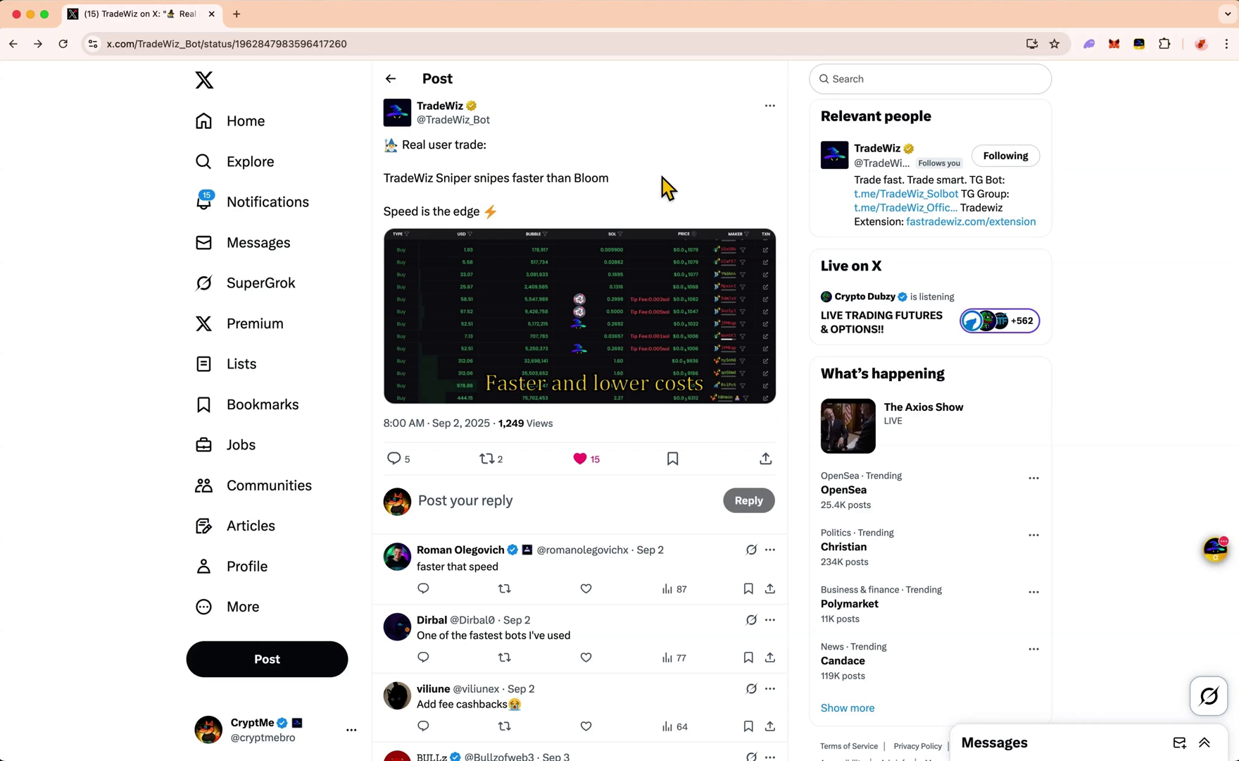
Cycle desktops through Telegram back to the Axiom Pulse token feed
key(ctrl+Right)
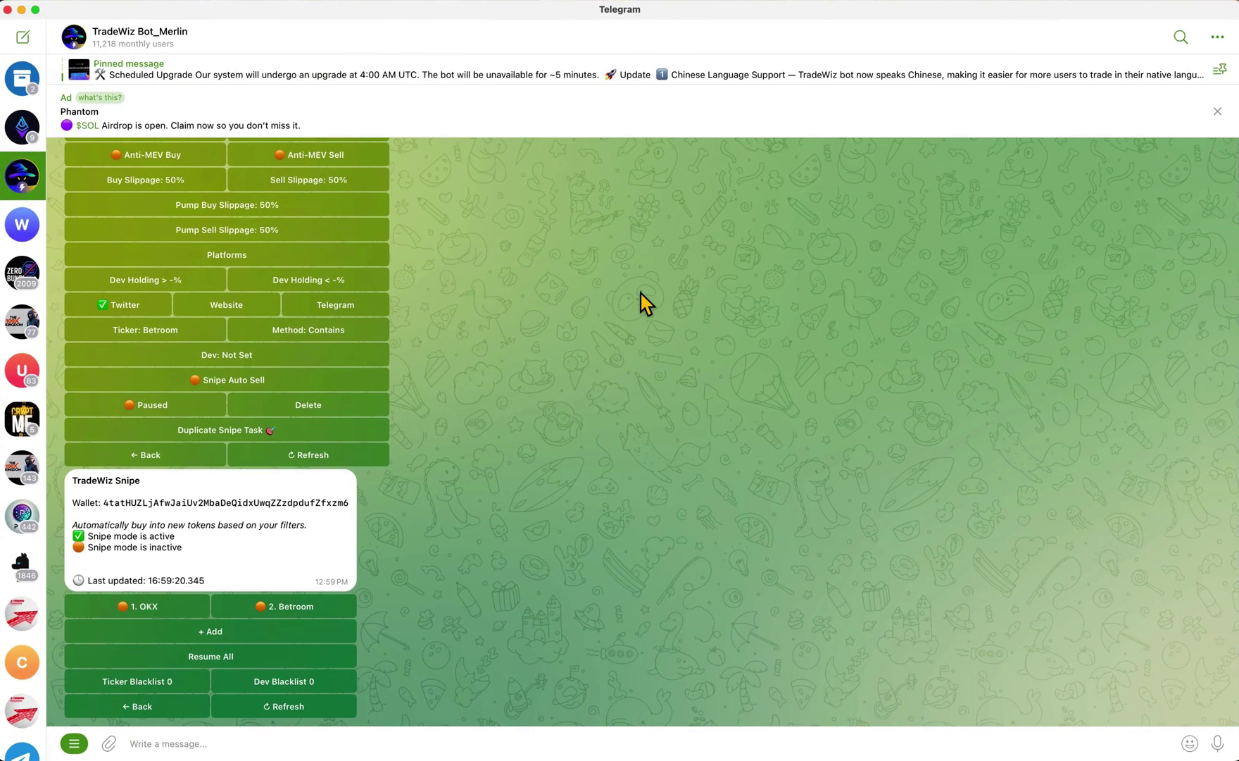
key(ctrl+Right)
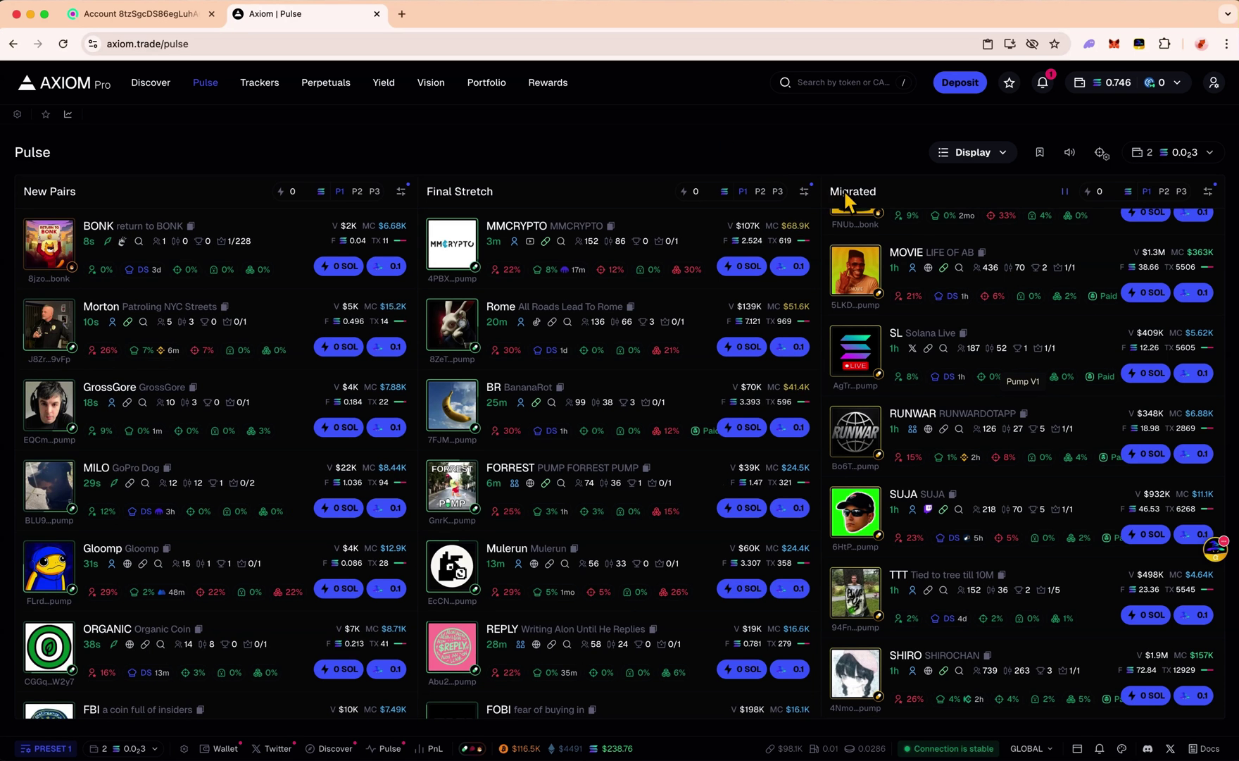
drag(831, 192, 917, 194)
click(916, 190)
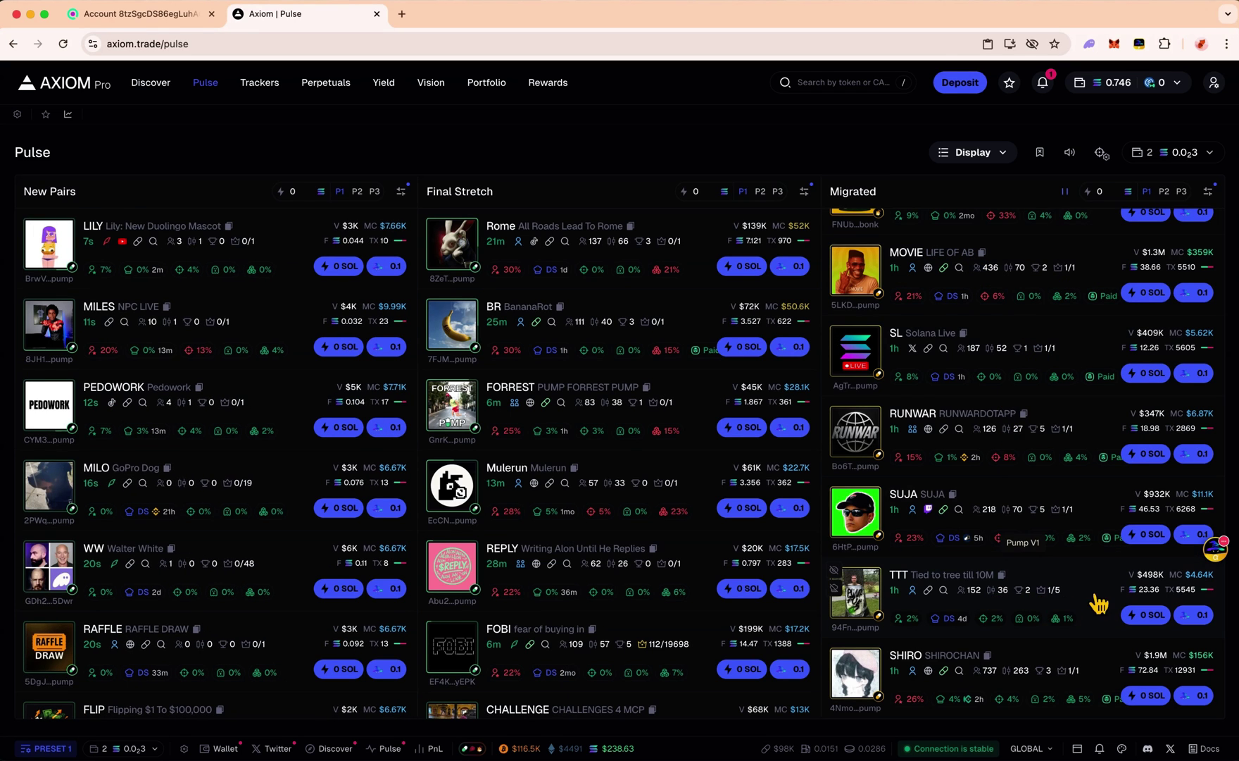
mouse_move(894, 583)
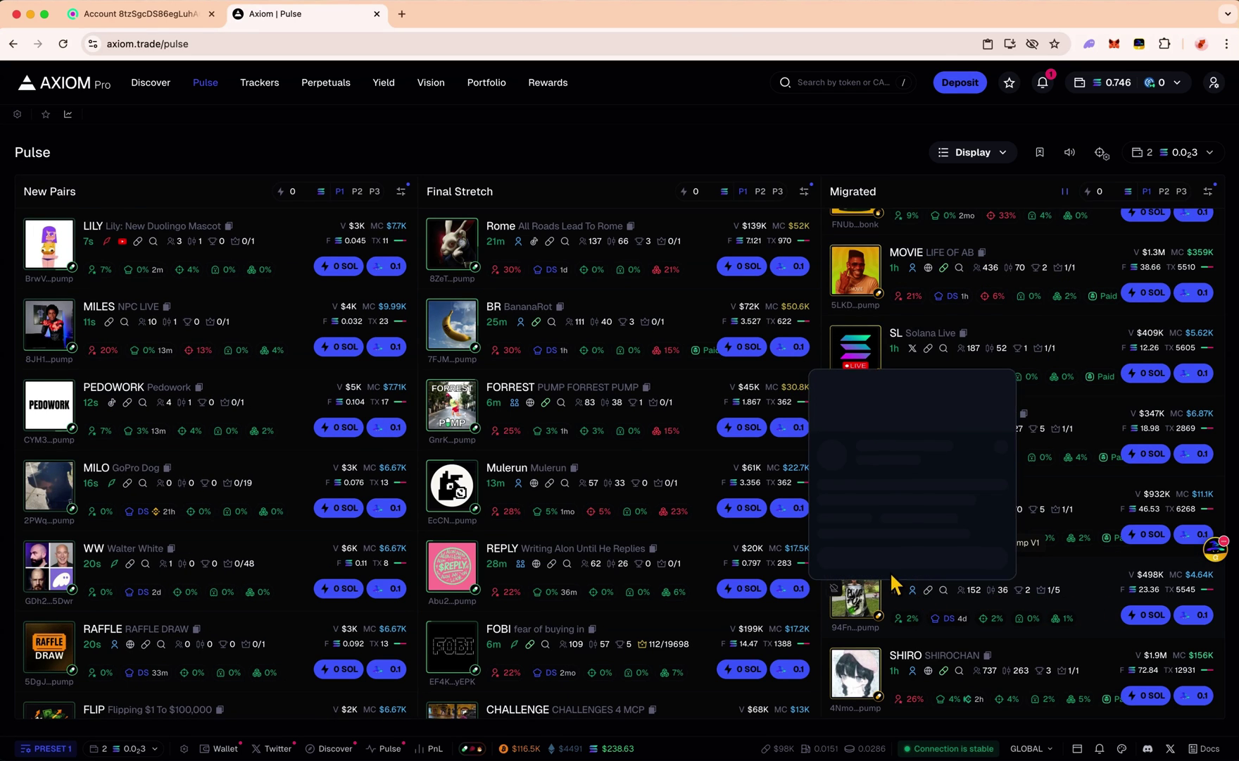
Open the TTT token page and scroll down to the developer's token list
click(1092, 594)
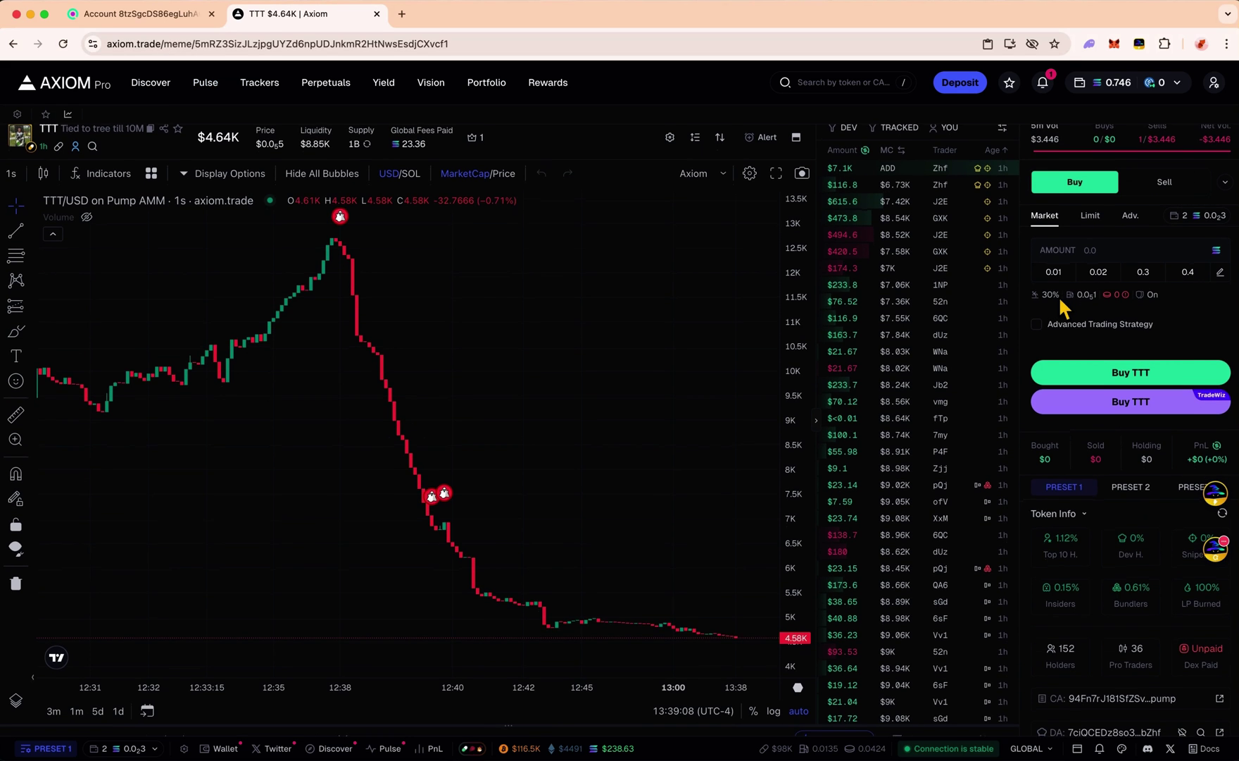
scroll(483, 389, left, 15)
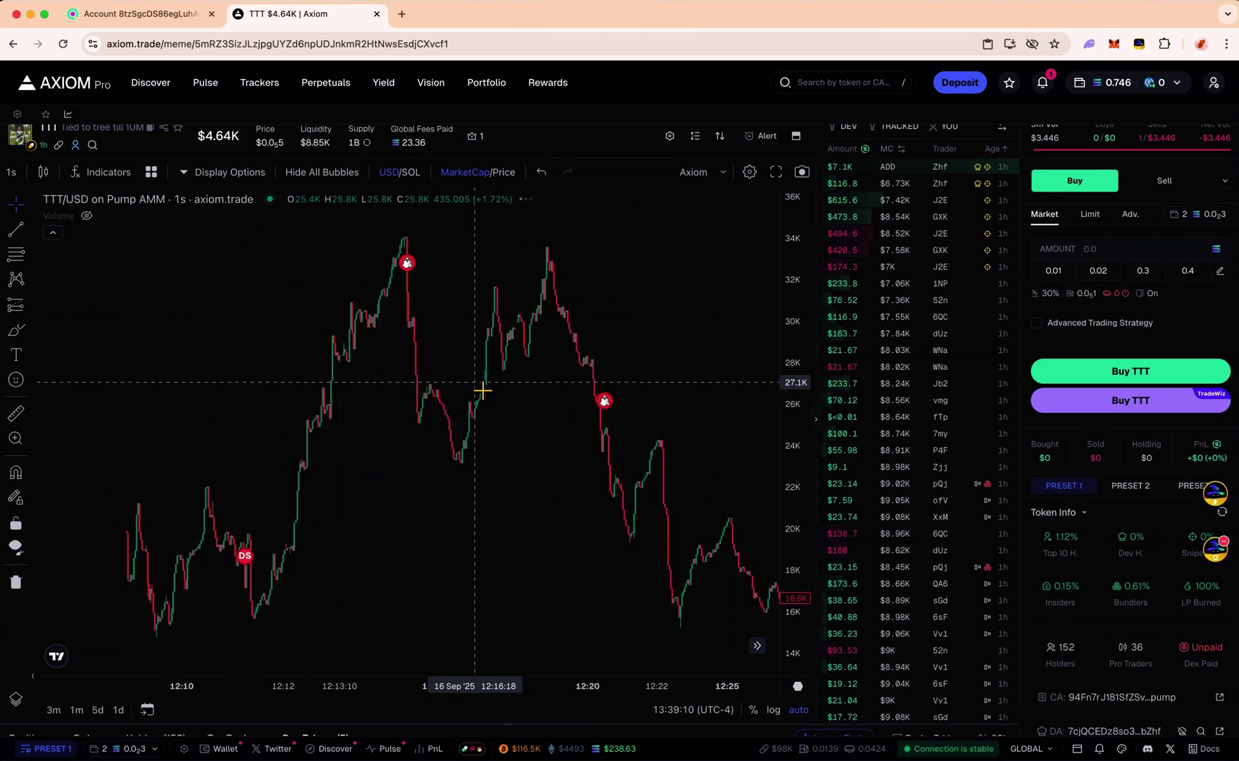
scroll(483, 389, left, 10)
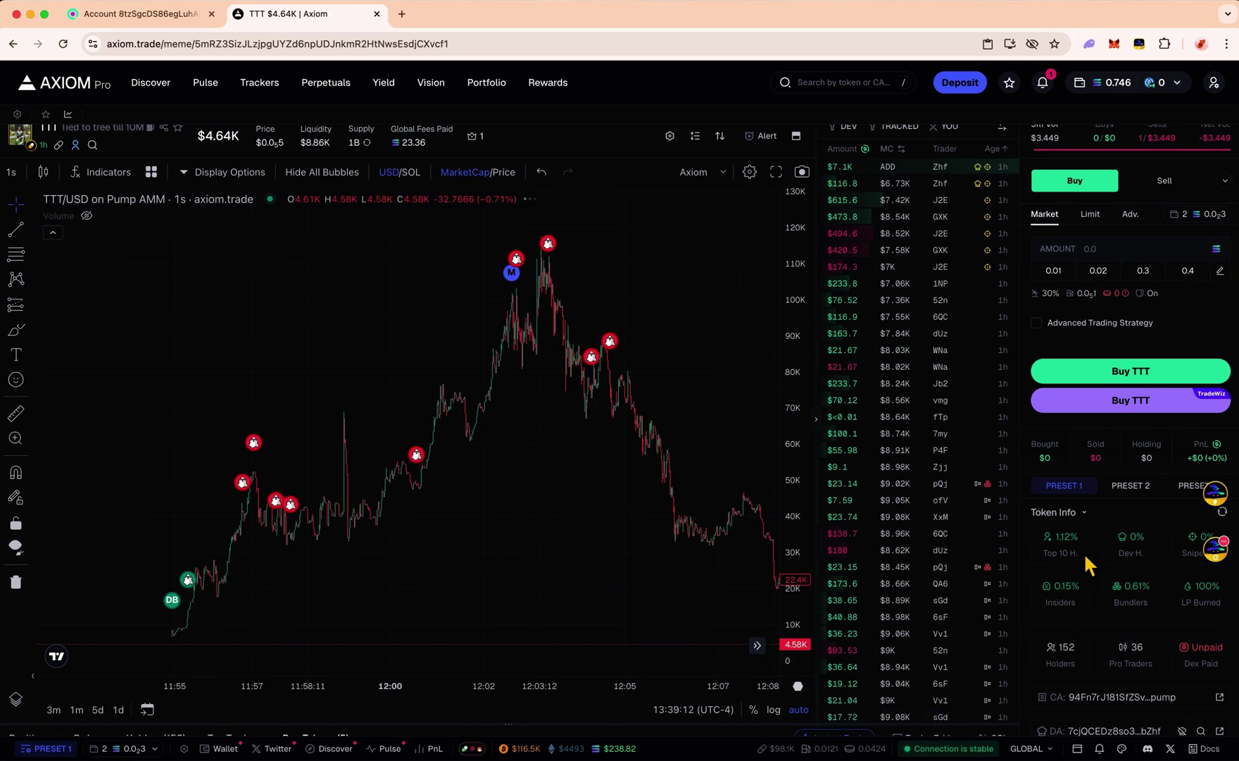
scroll(1083, 552, down, 5)
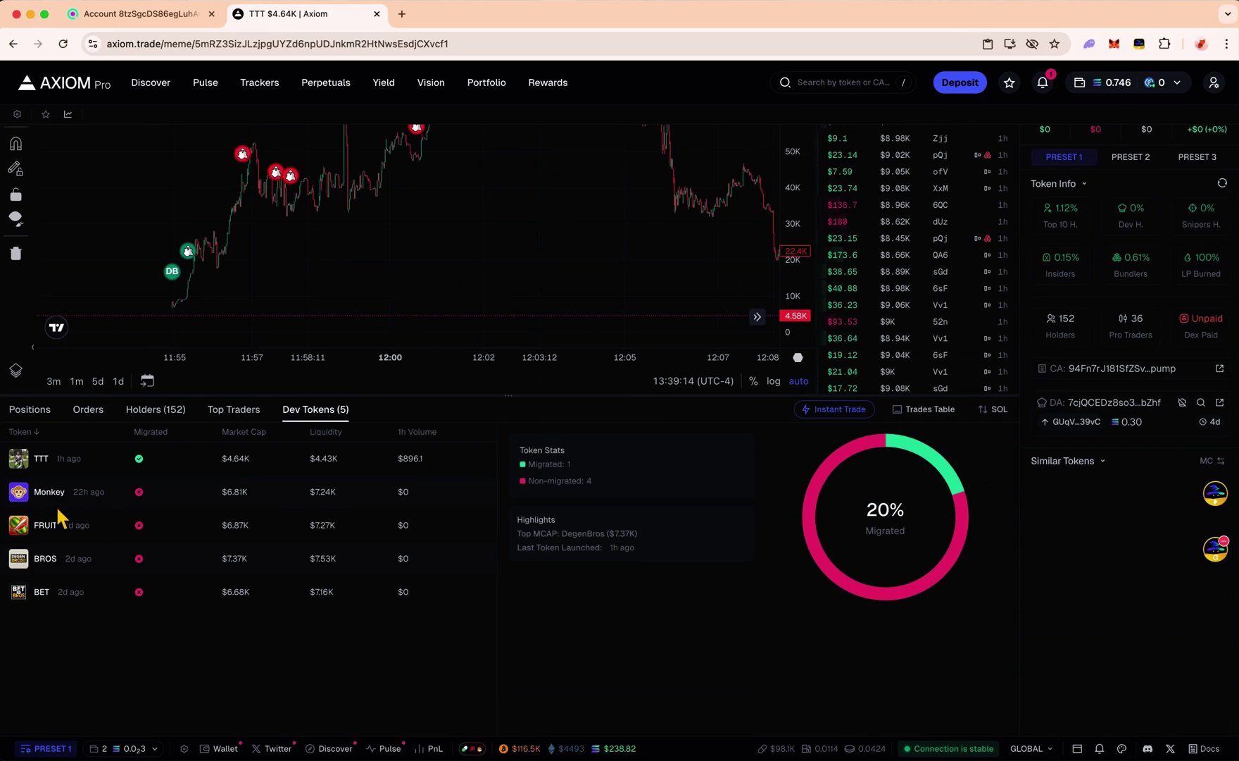
Measure the Monkey token's drop from its 8.63K peak, then clear the ruler and scroll to Dev Tokens
click(53, 499)
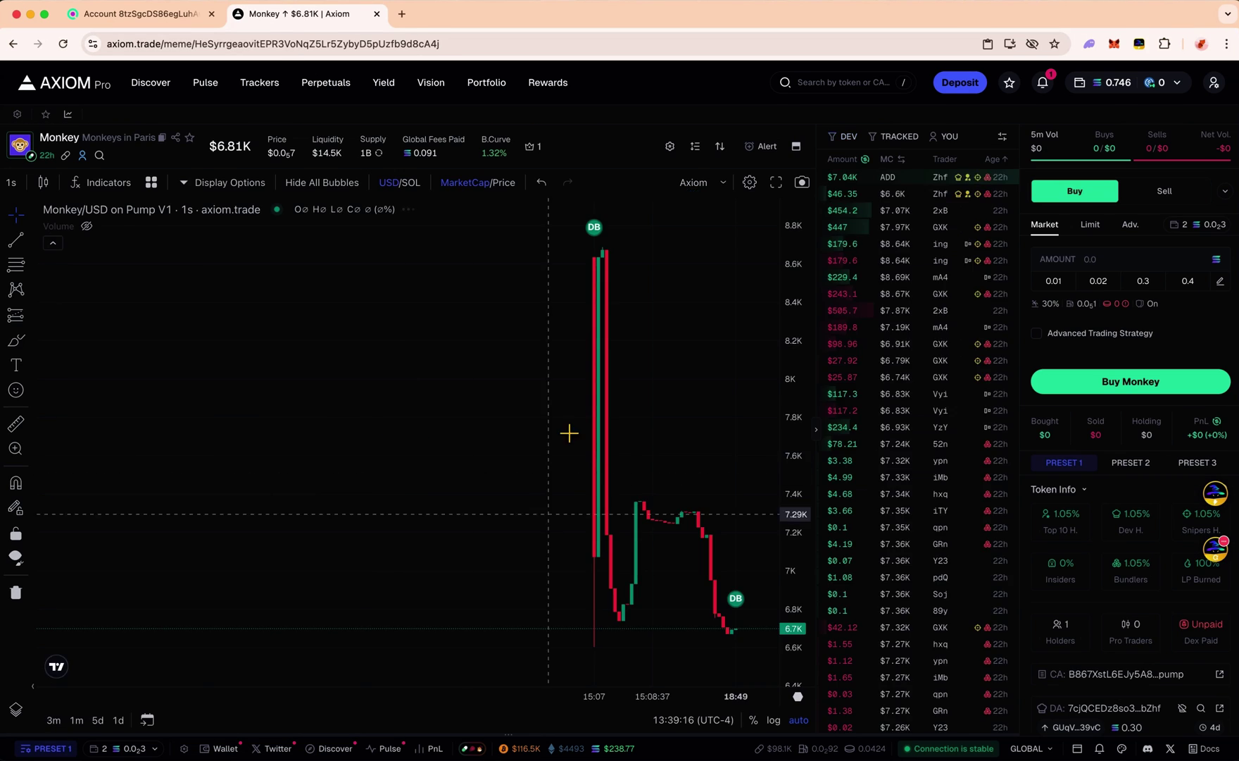
click(17, 424)
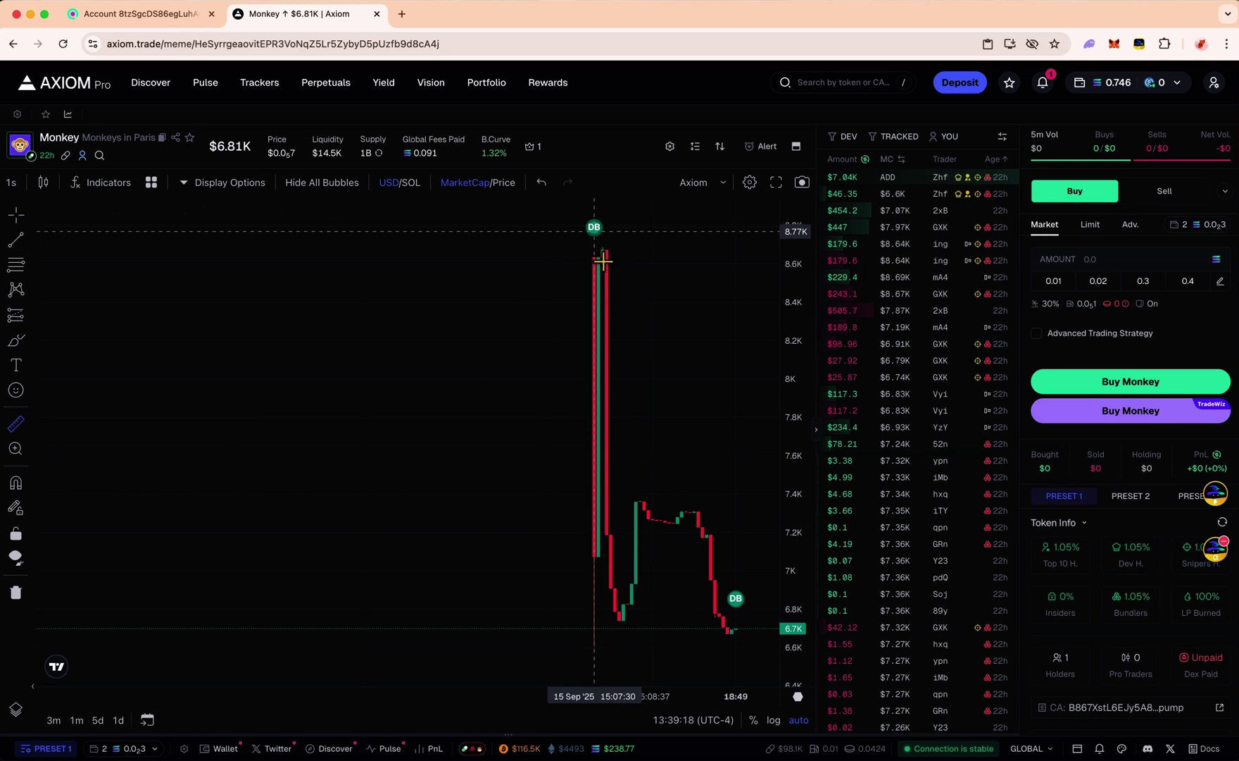
click(606, 266)
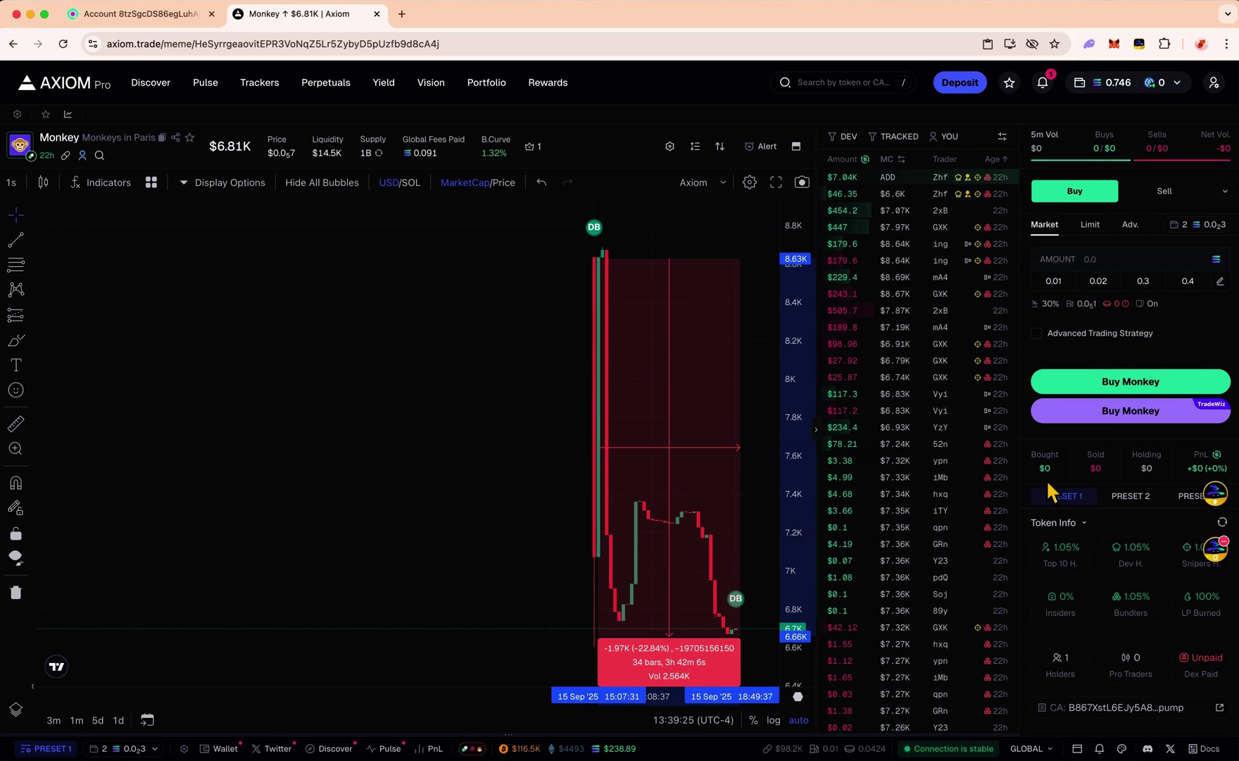
click(554, 257)
scroll(449, 512, down, 5)
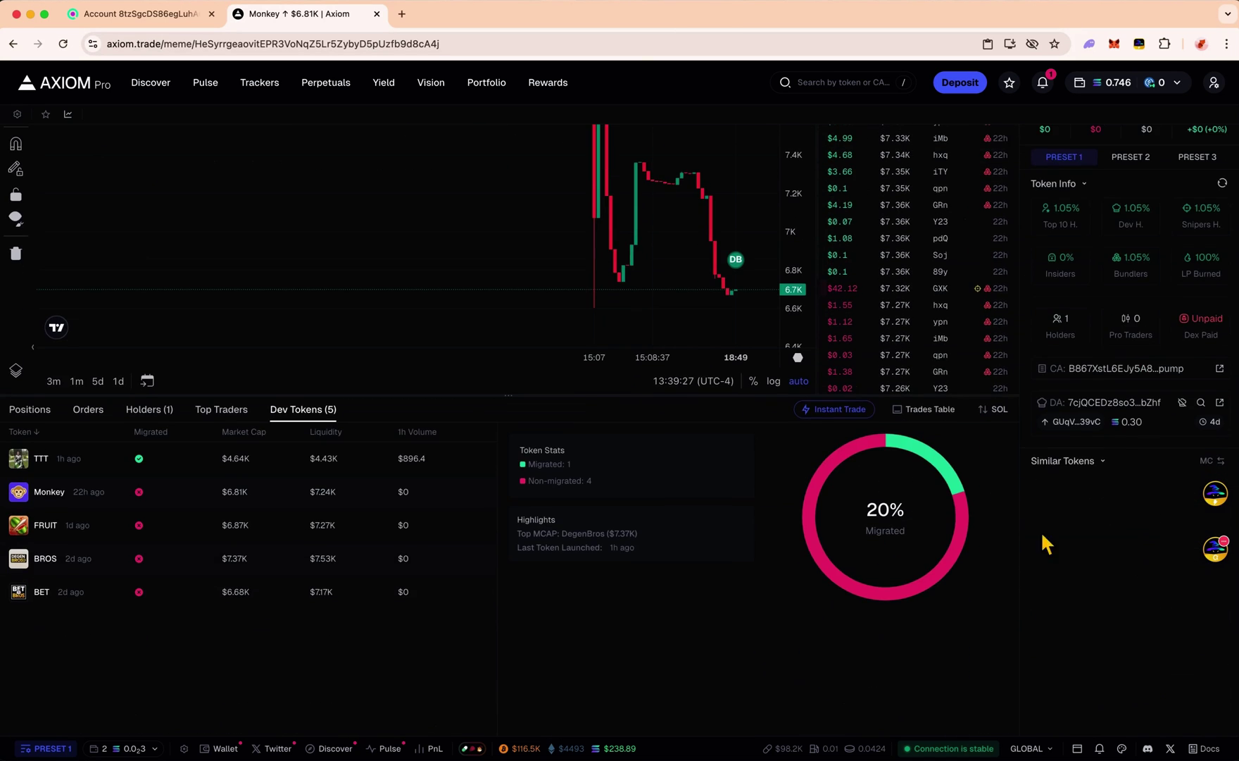
Measure FRUIT's climb from the dev buy candle to the 41.3K peak (about 362%), then clear it
click(42, 525)
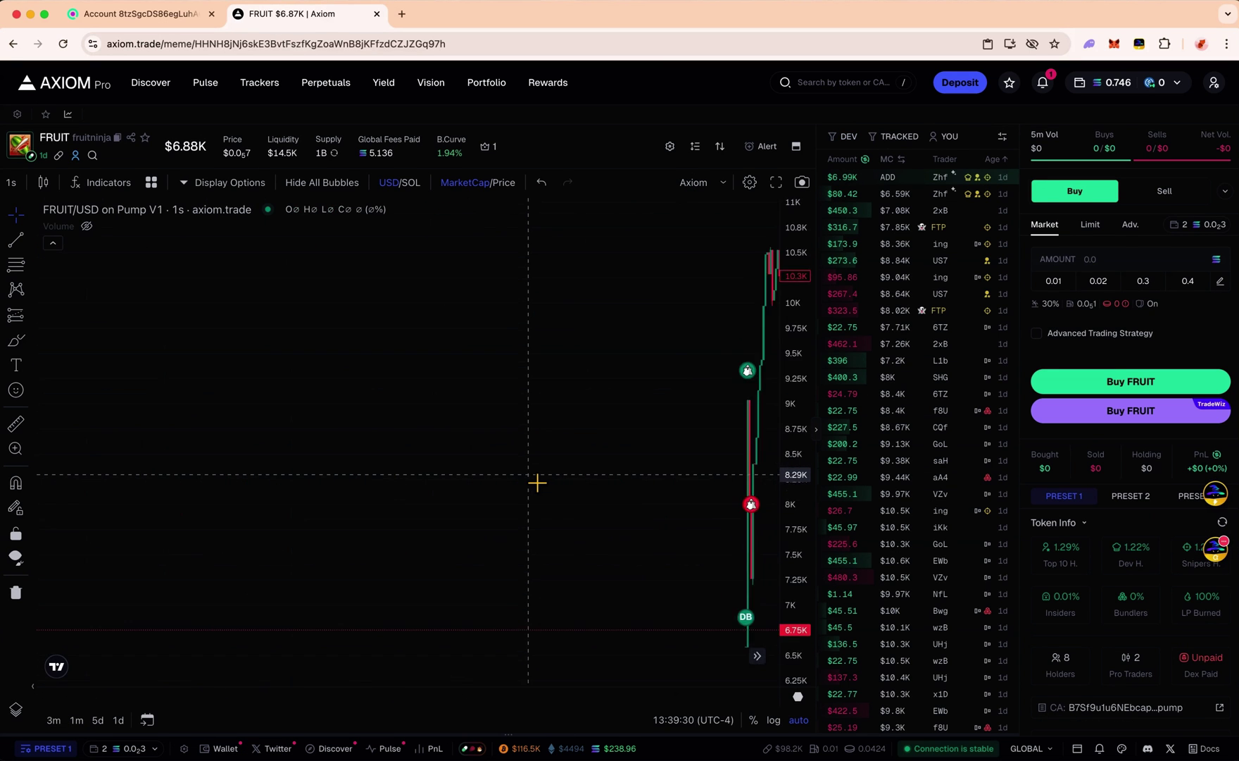
scroll(537, 482, up, 5)
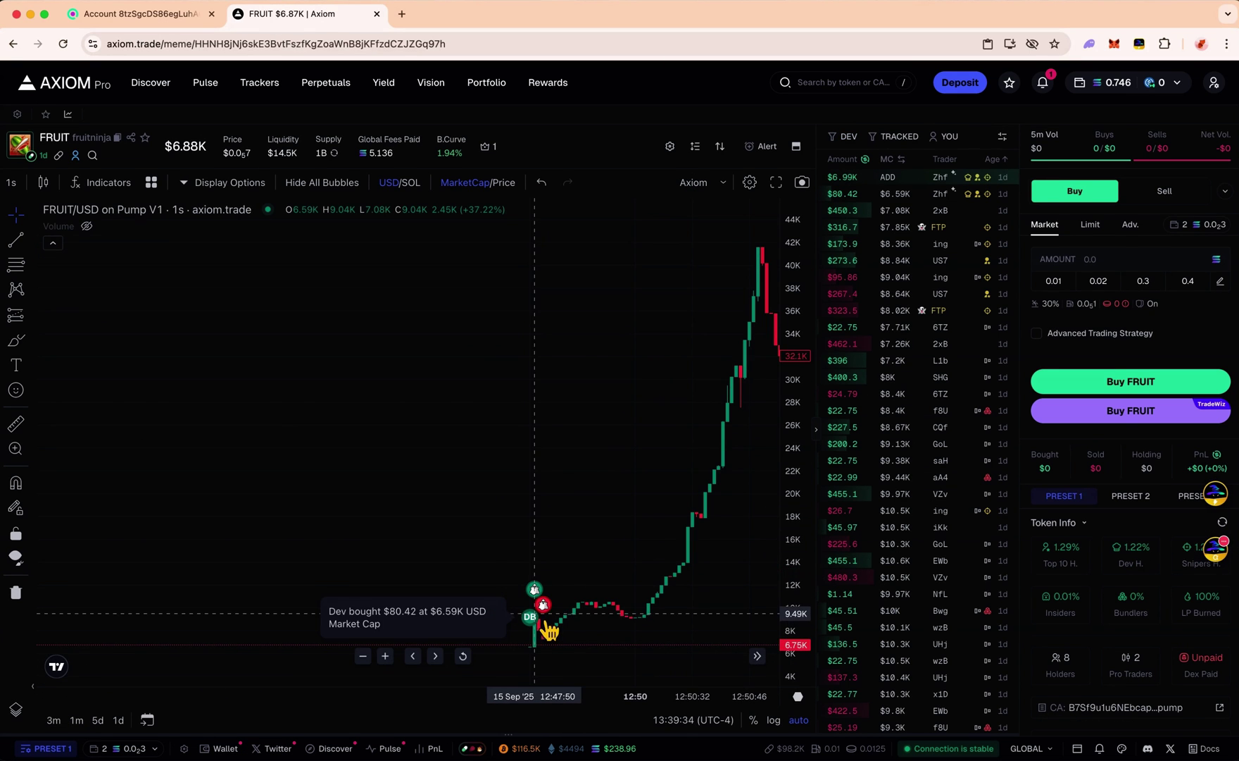
click(15, 423)
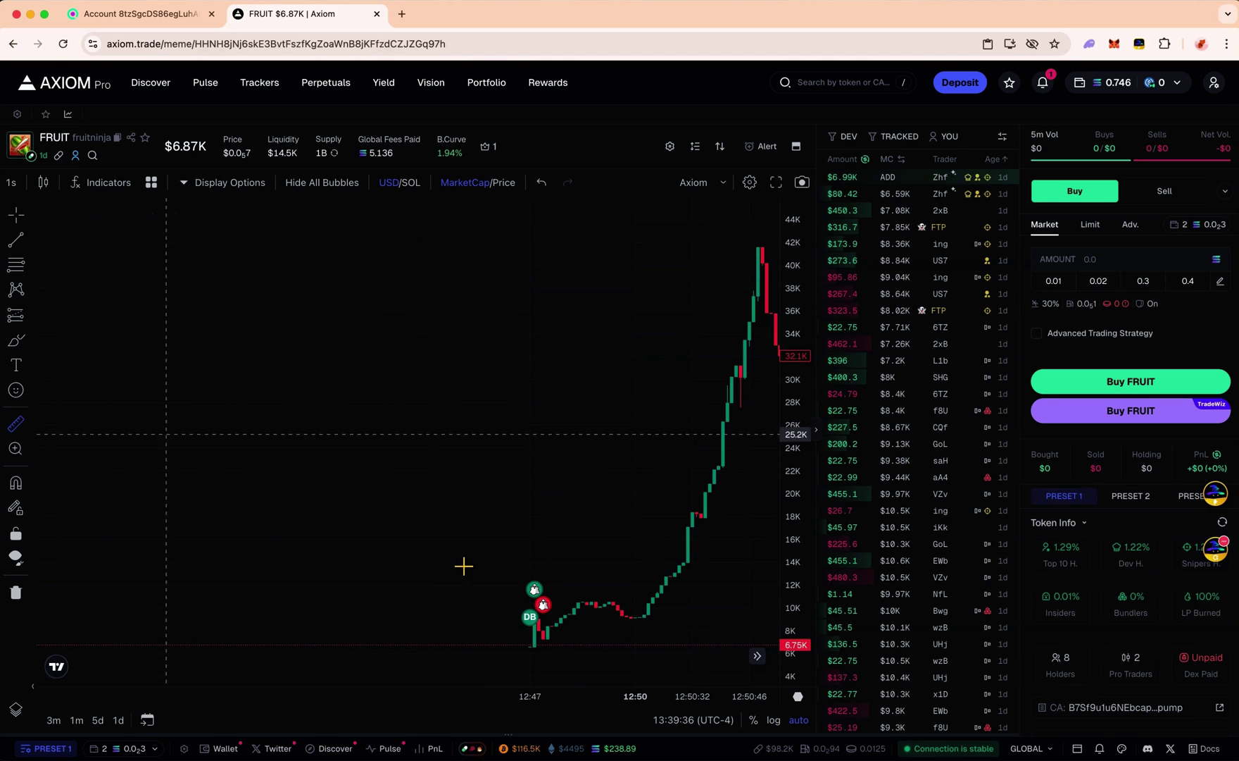
click(535, 619)
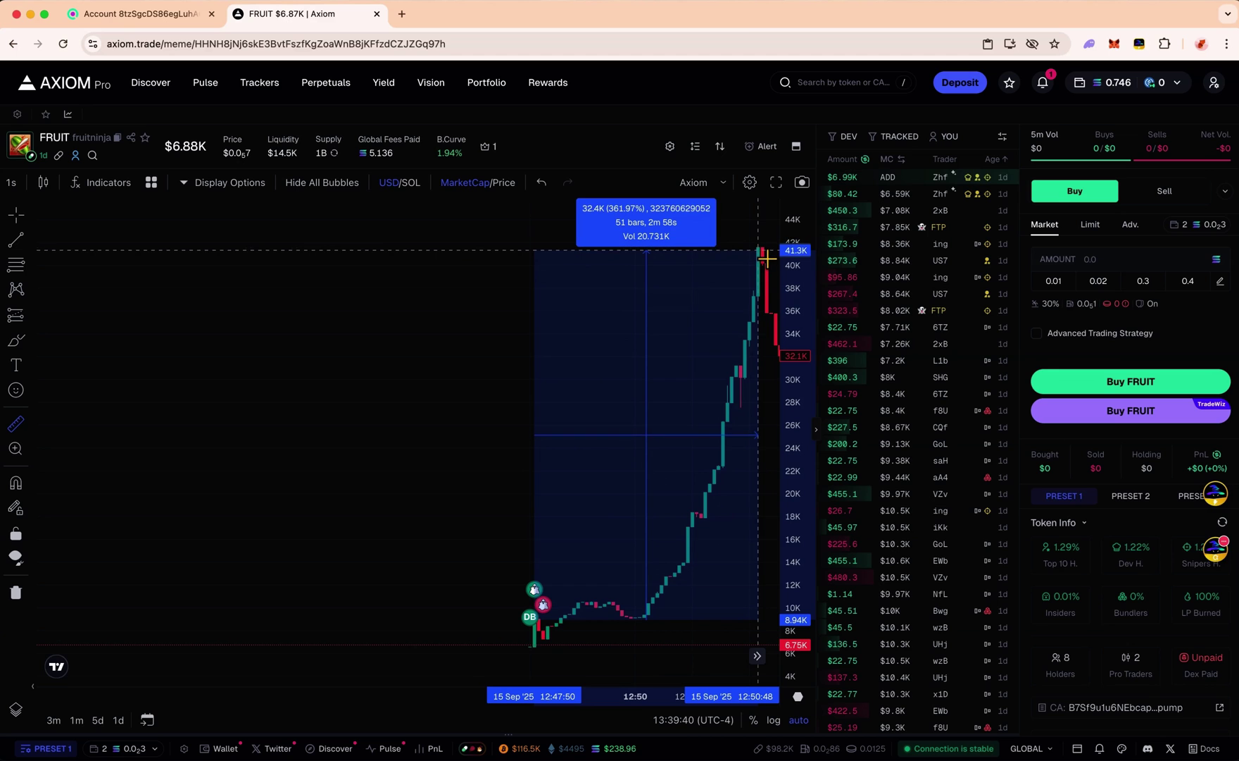
click(765, 252)
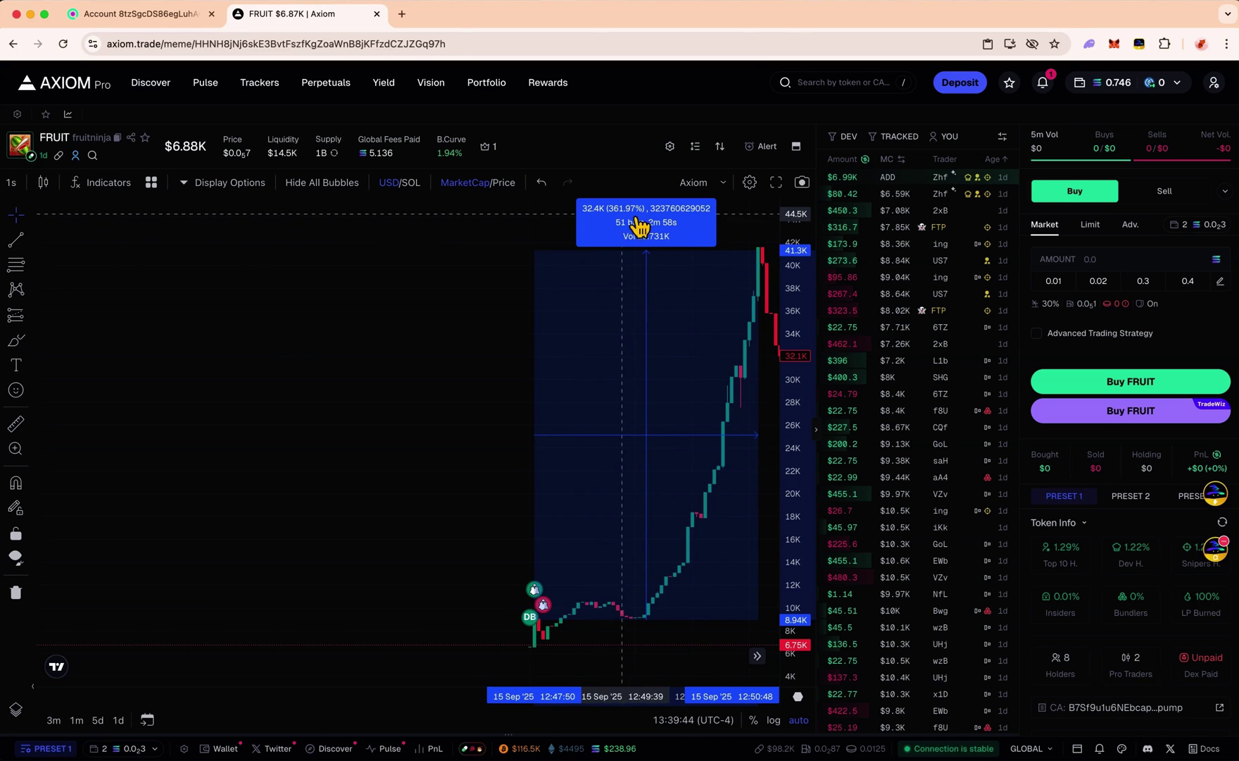
click(583, 493)
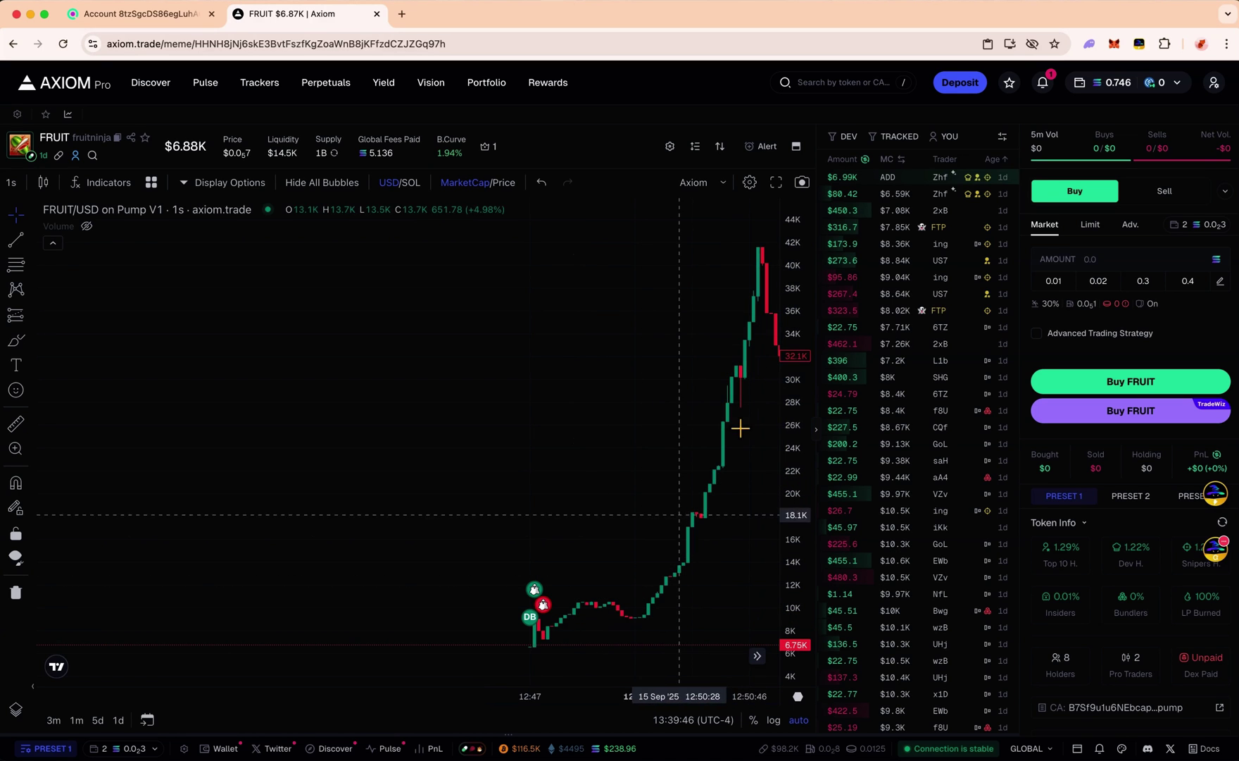
scroll(1174, 603, down, 1)
scroll(1177, 606, down, 3)
Open BROS, zoom and pan to its launch, and measure the dev-buy-to-32.5K pump (about 310%)
click(56, 575)
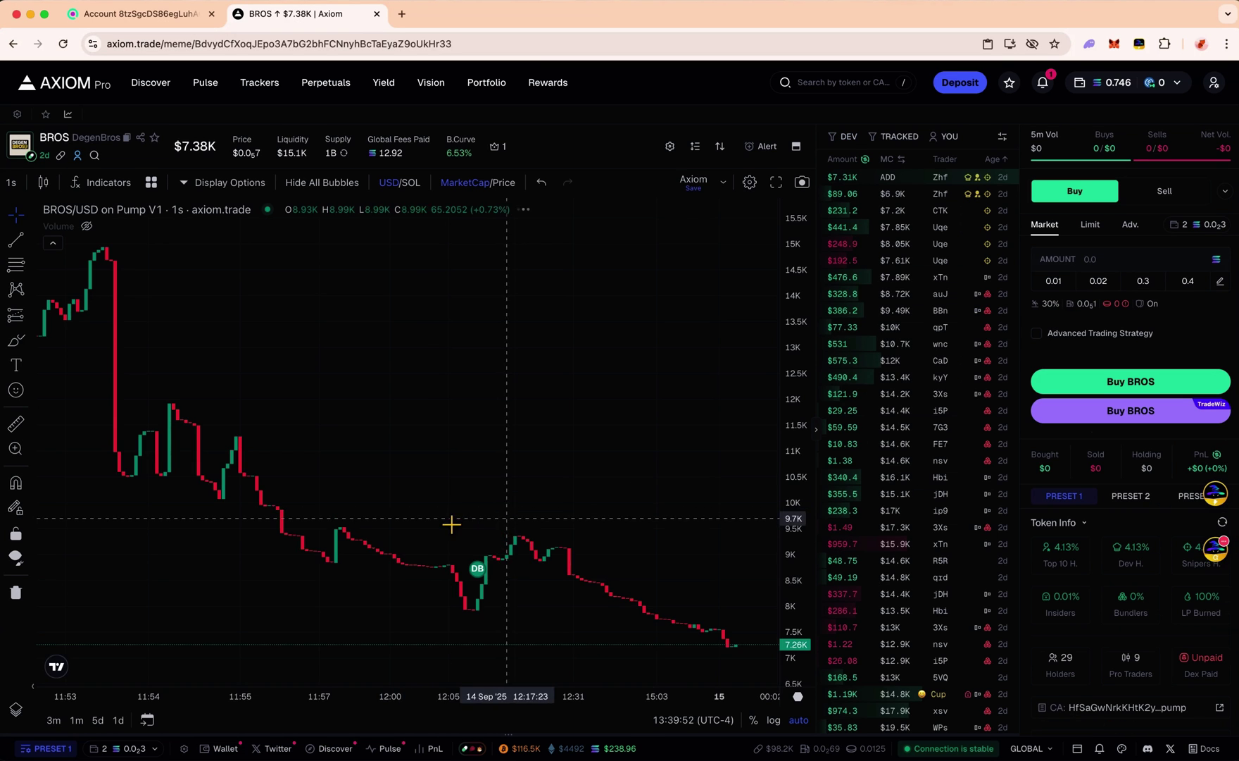
scroll(456, 517, up, 5)
scroll(455, 516, left, 10)
scroll(456, 517, left, 10)
scroll(455, 516, up, 5)
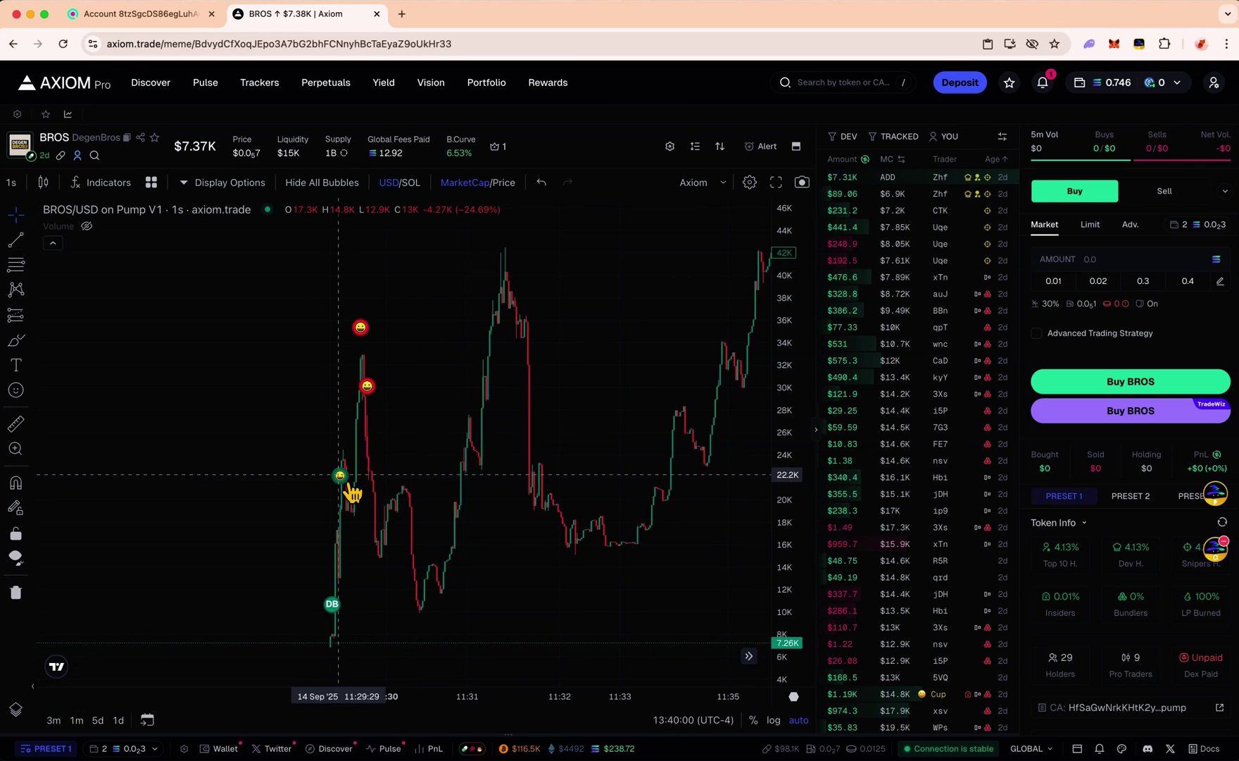
scroll(518, 506, left, 5)
scroll(516, 507, left, 5)
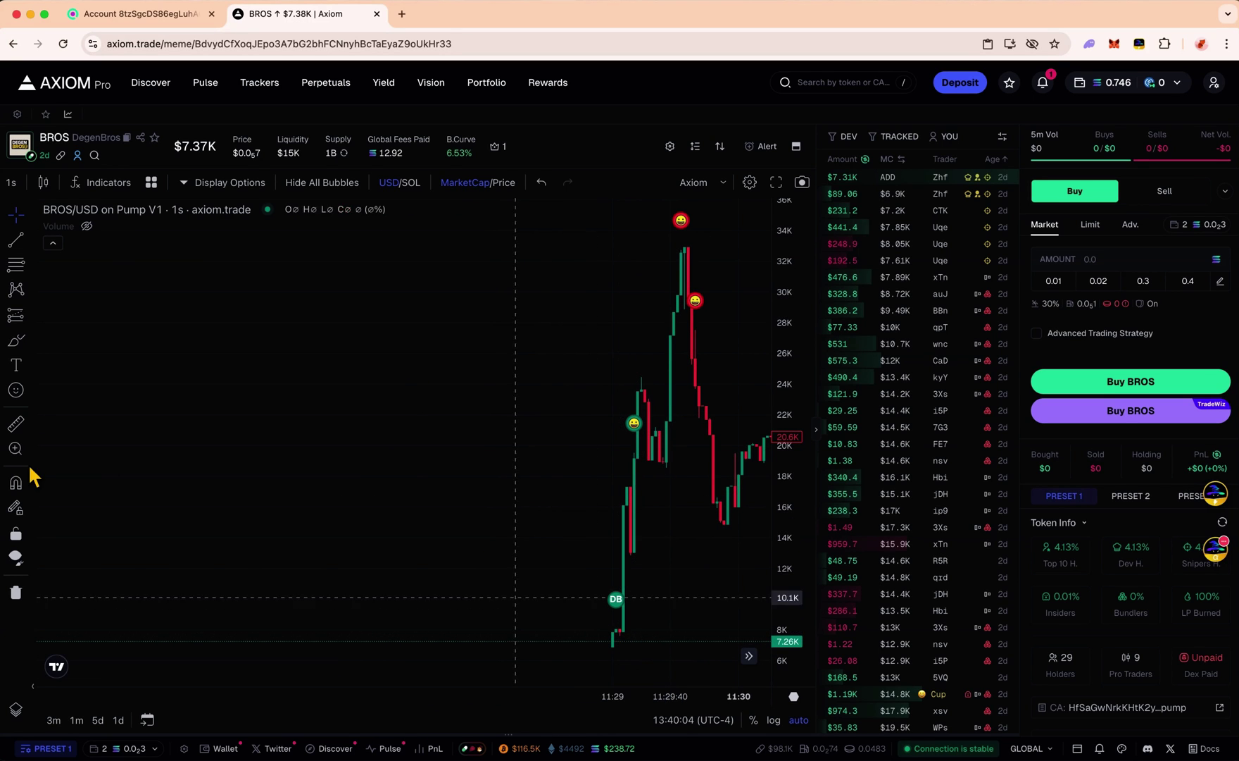
click(16, 423)
click(623, 639)
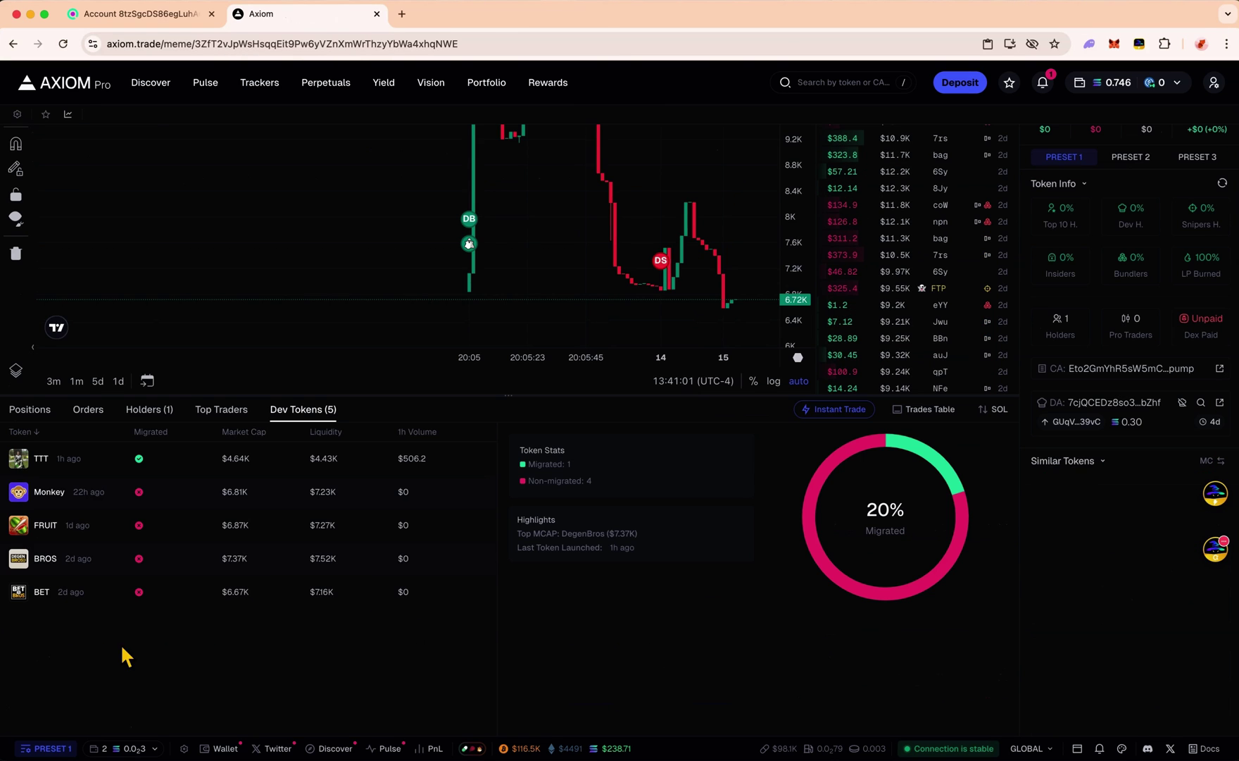
Scroll through the BET token page and open the dev wallet's Solscan account in a new tab
scroll(454, 636, up, 5)
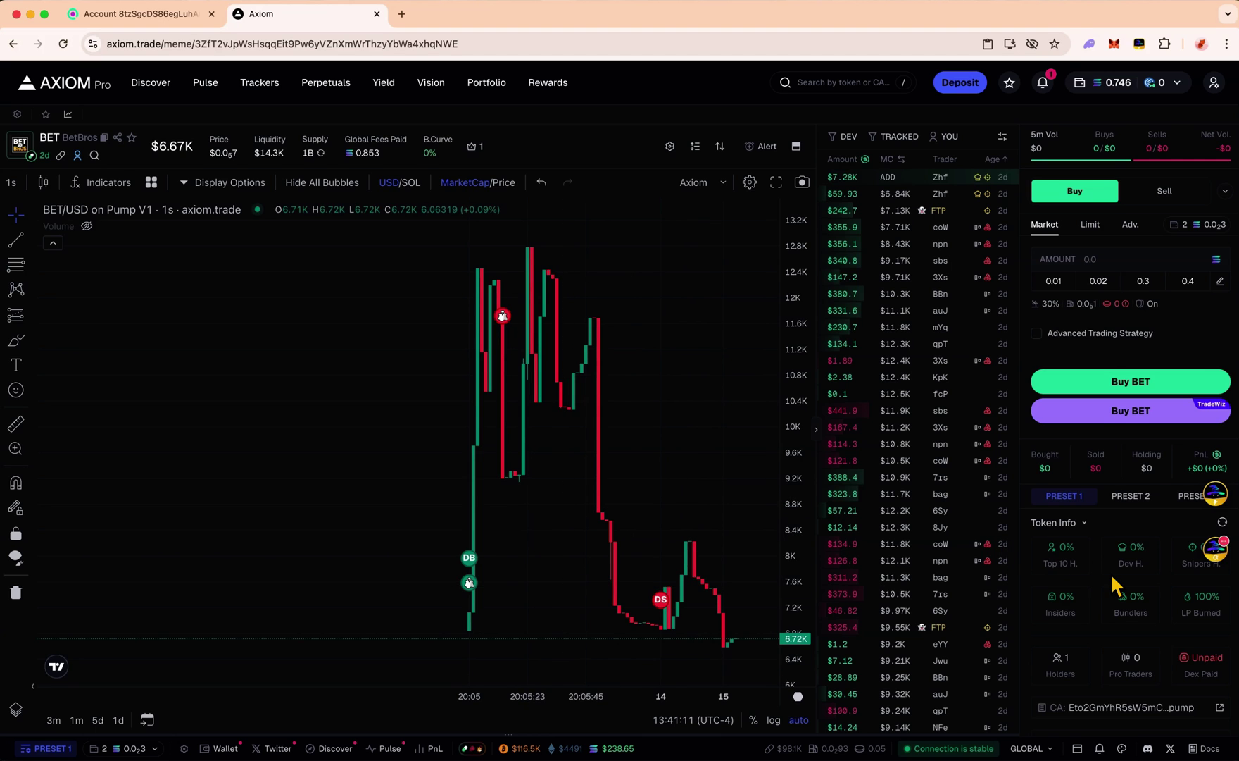
scroll(1110, 572, down, 5)
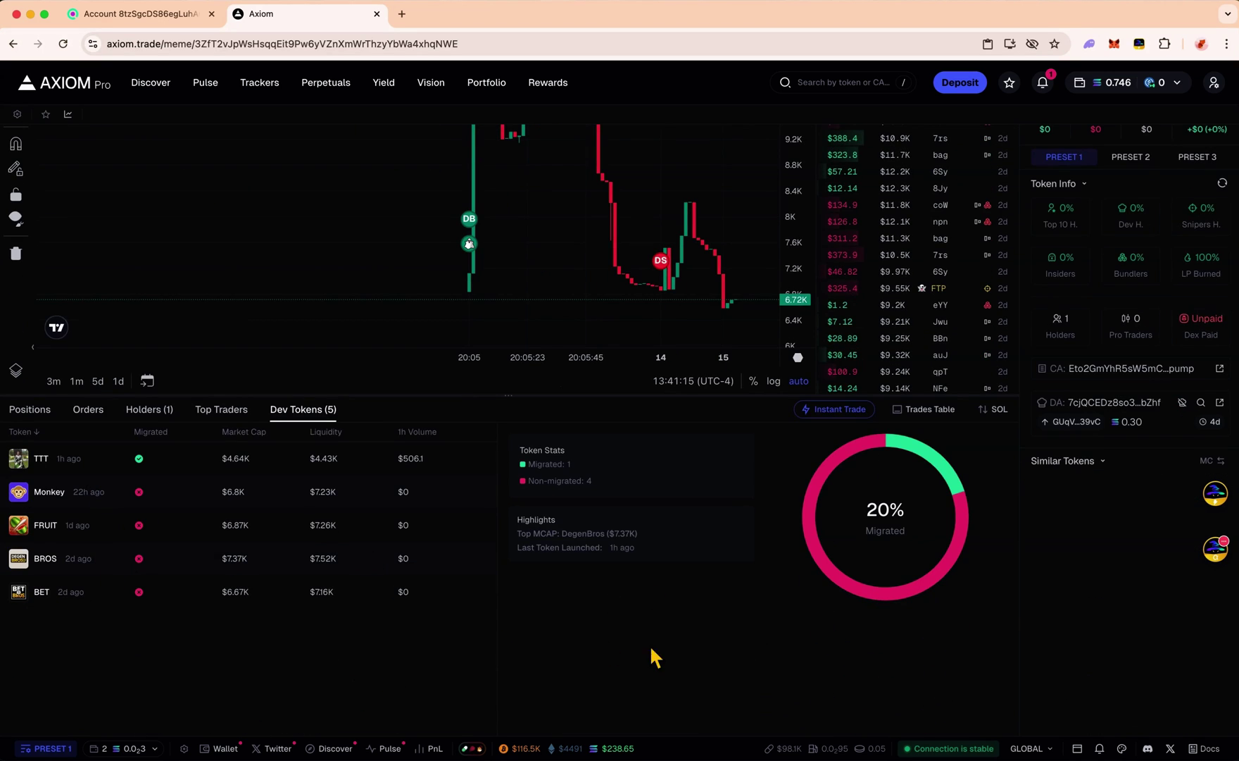
scroll(655, 657, up, 5)
click(948, 203)
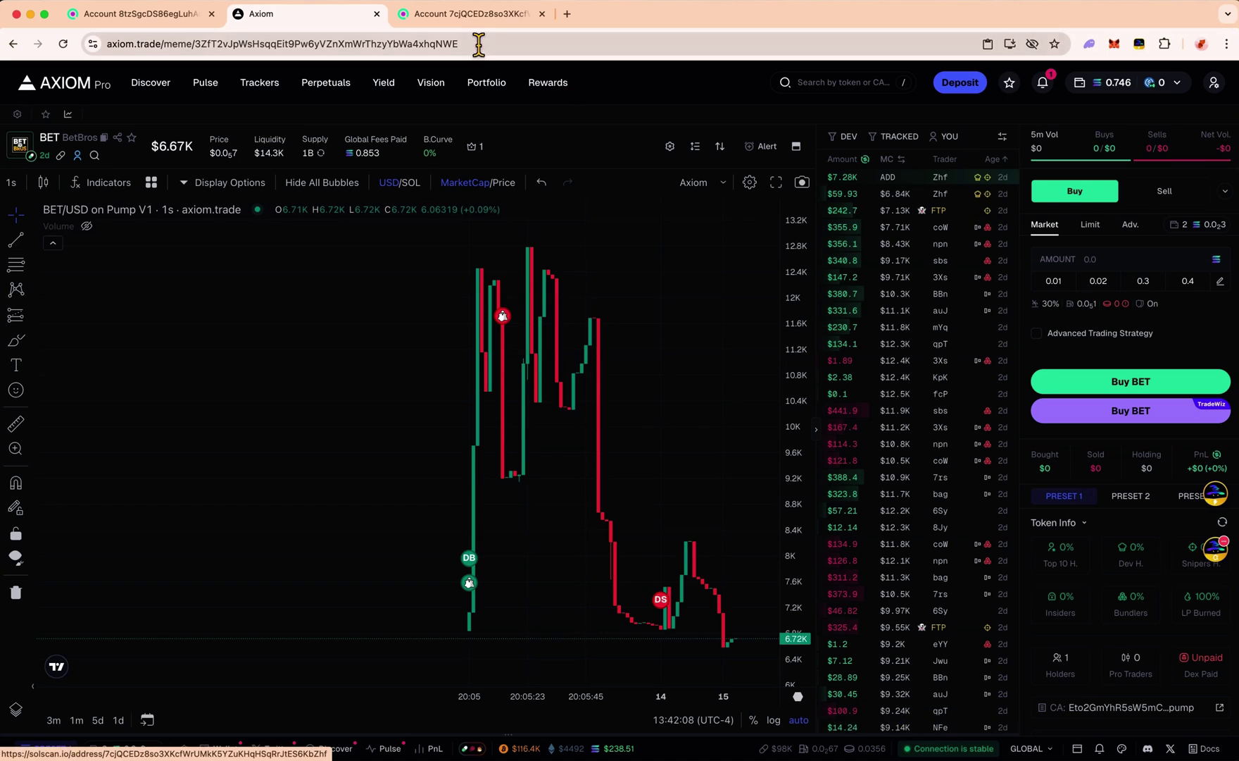
Open the dev wallet's SOL transfers and mark the 1 hr ago $678.71 and 1 day ago $243.79 entries
click(476, 21)
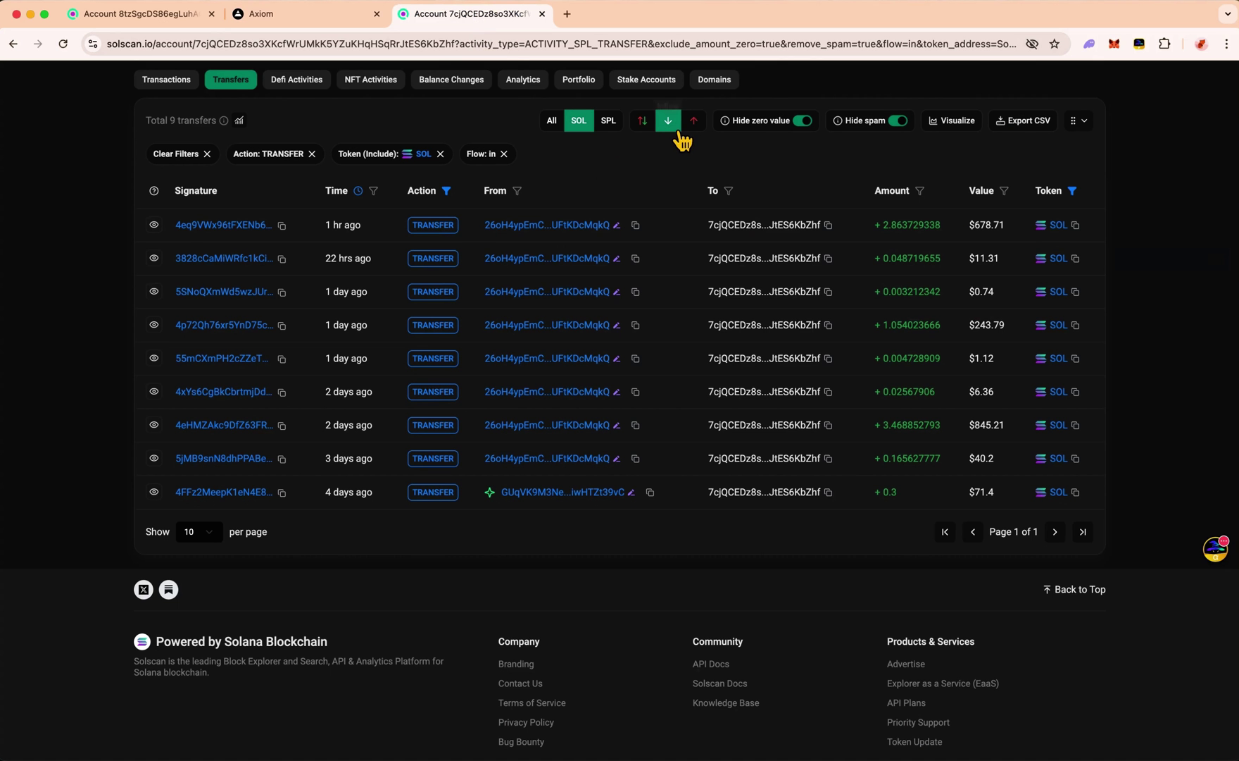
double_click(669, 123)
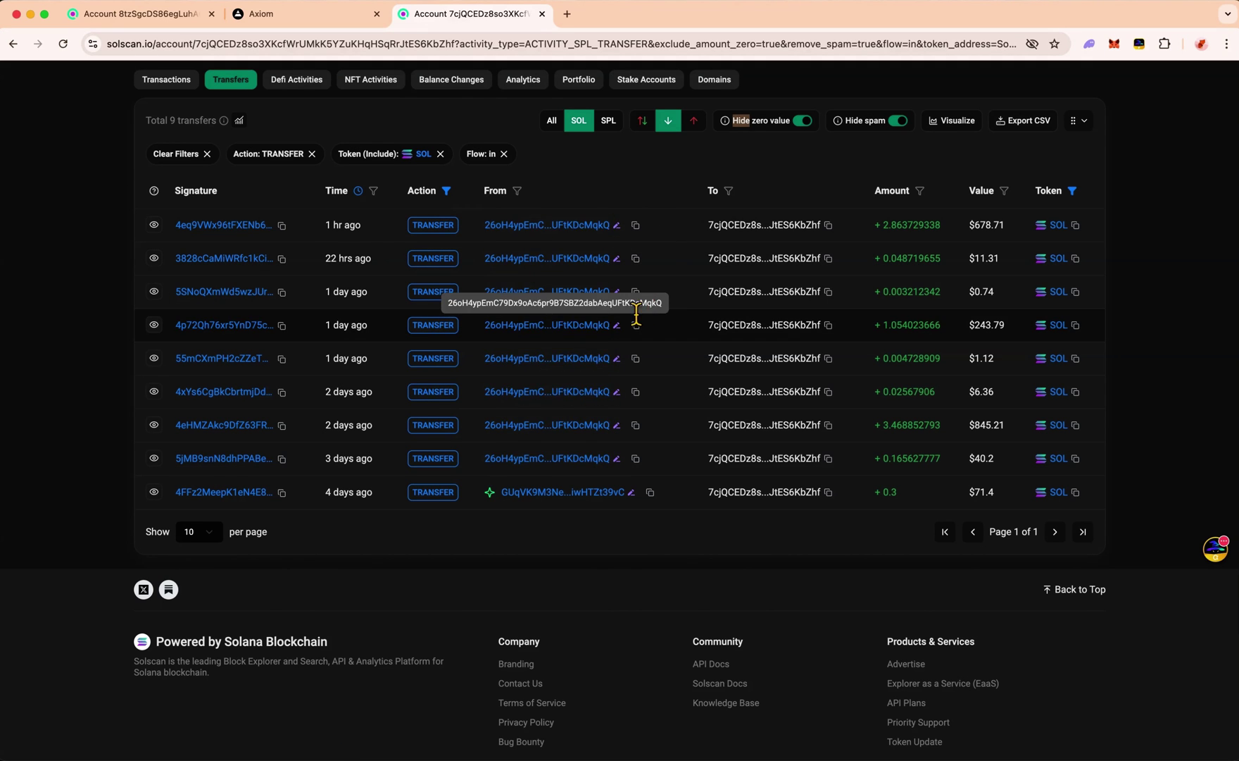
triple_click(343, 225)
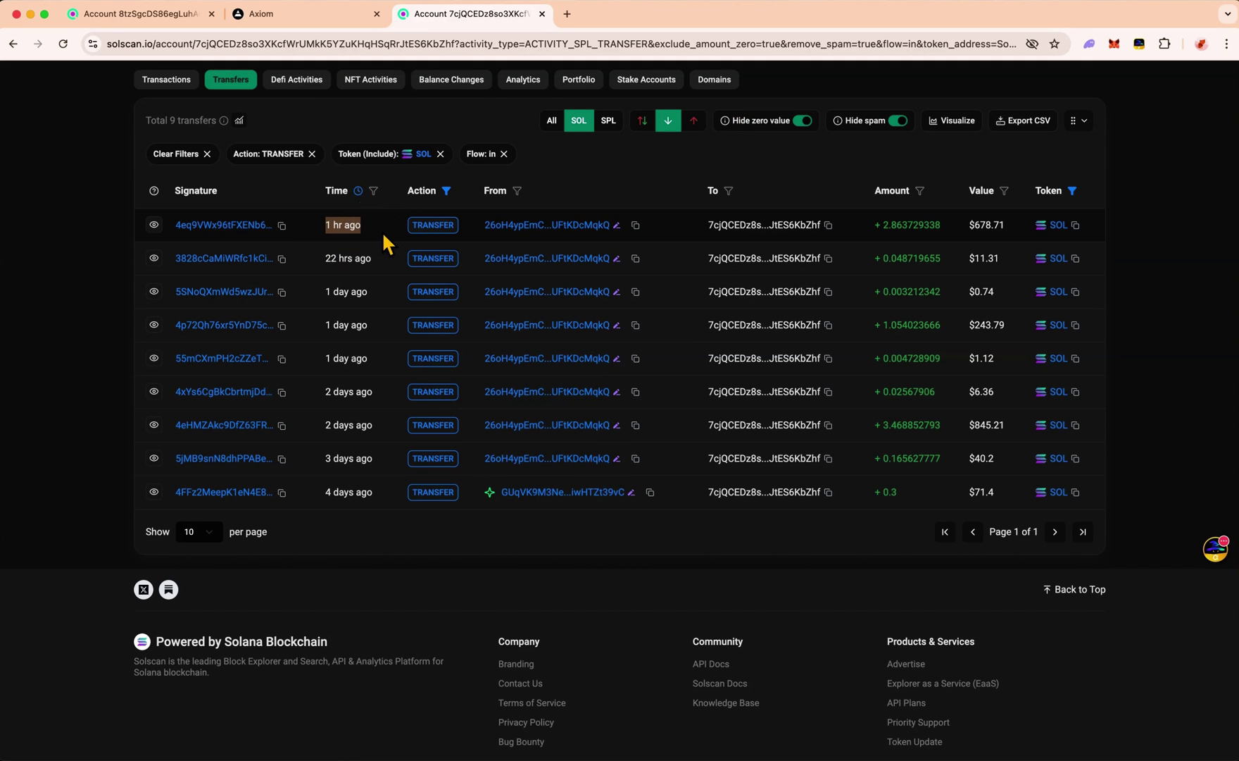
drag(966, 225, 1021, 227)
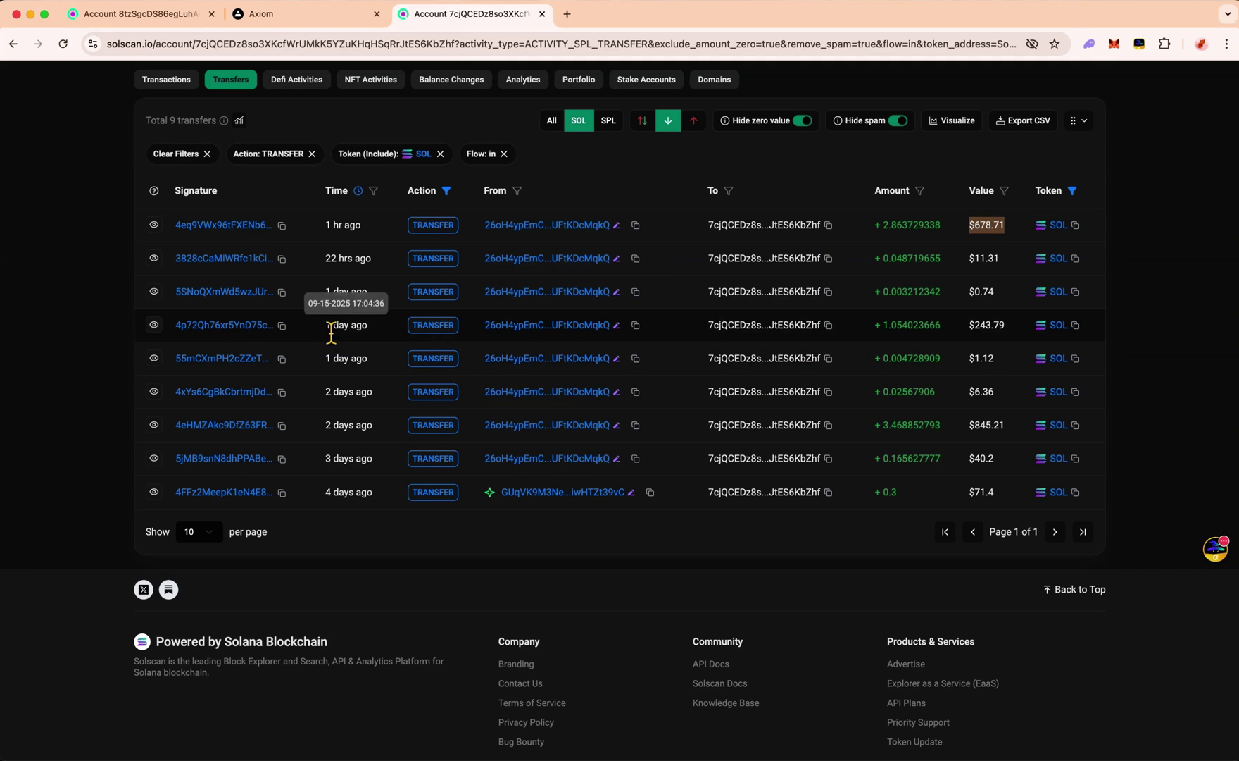
triple_click(338, 325)
drag(967, 325, 1024, 326)
Mark the seventh transfer's signature and the $678.71 value again, then return to the BROS chart
drag(326, 424, 176, 424)
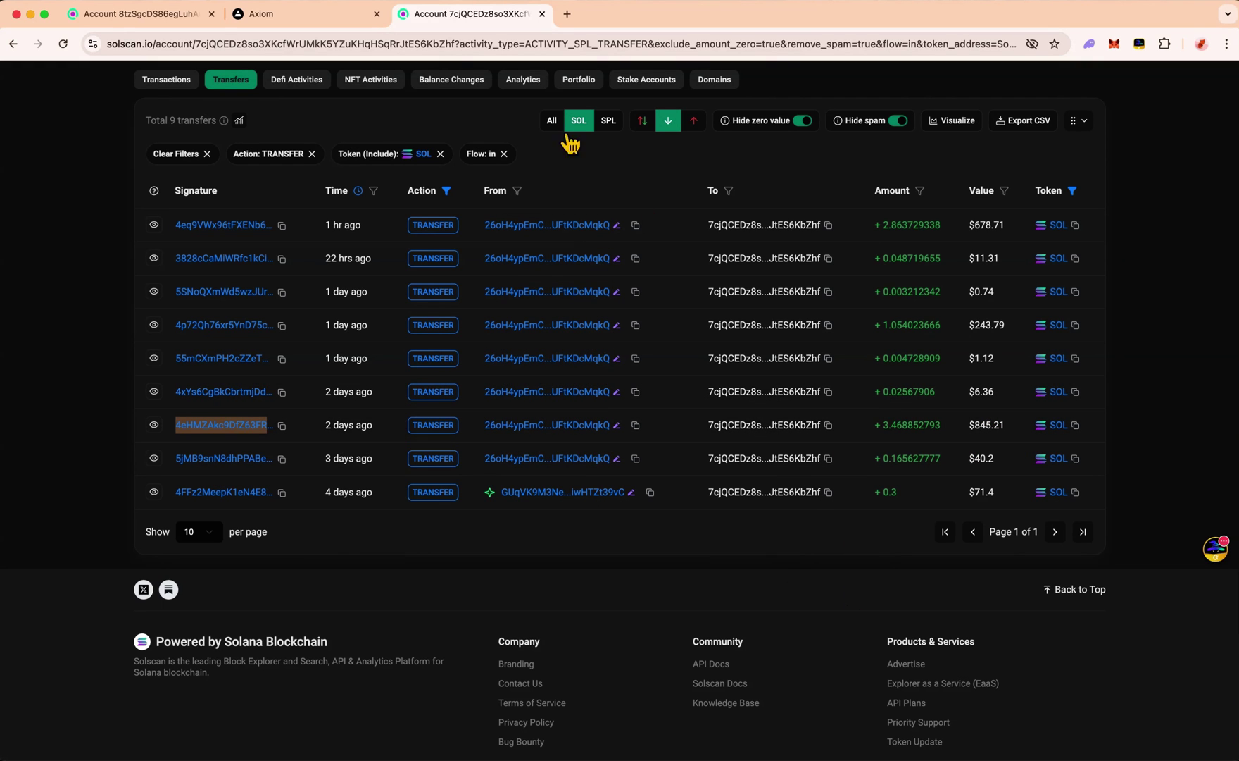
click(521, 177)
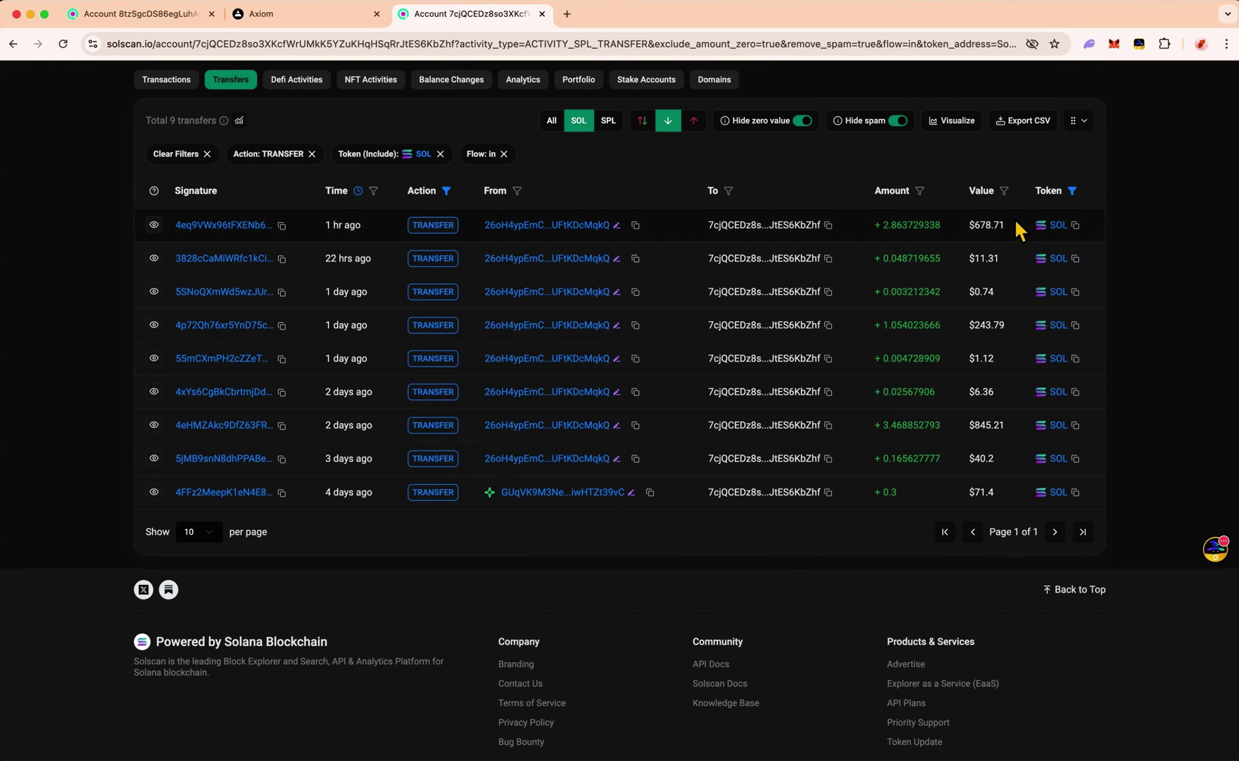
drag(967, 232, 1012, 233)
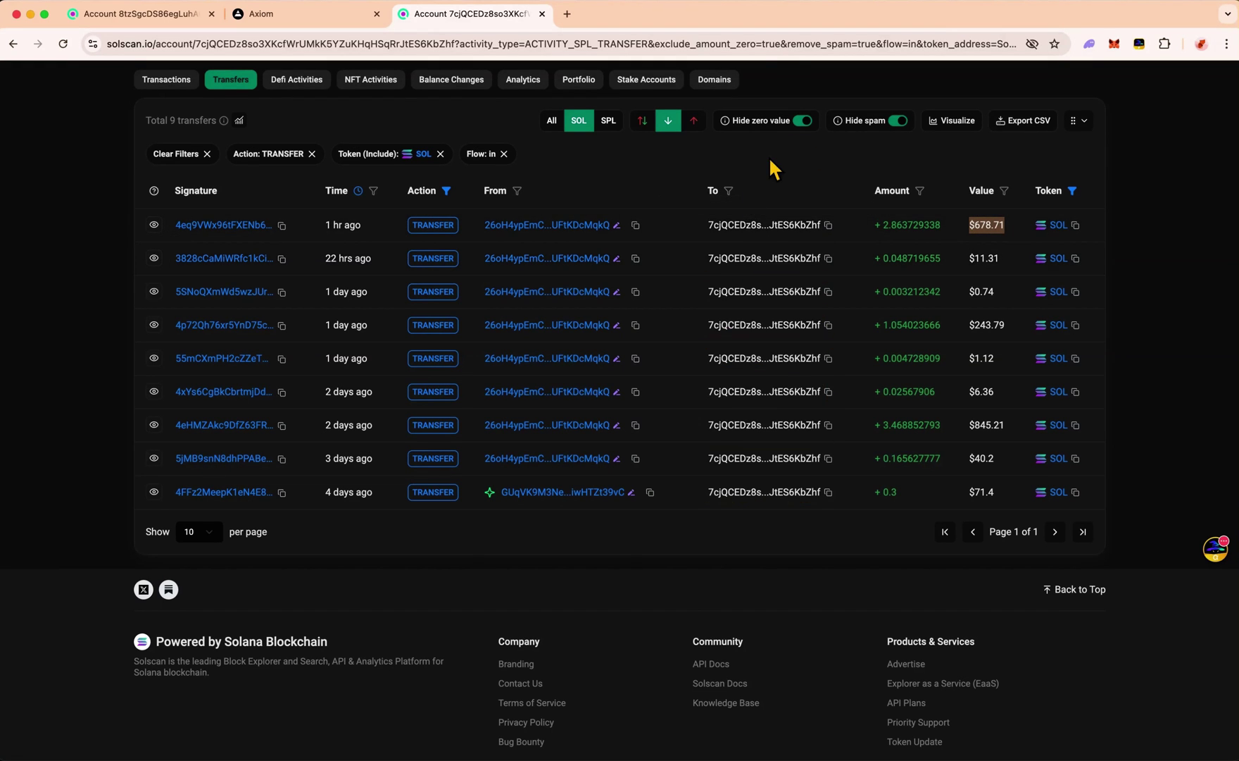
key(super+grave)
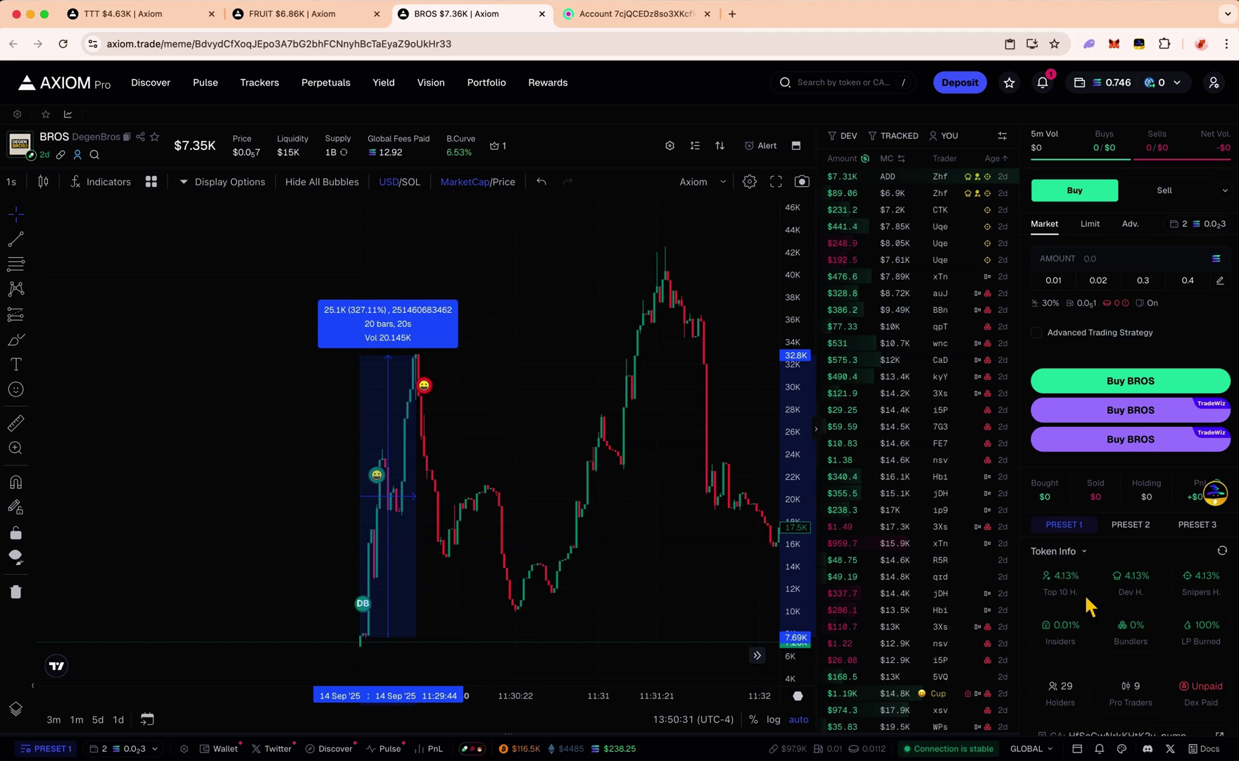
Scroll the BROS page and reopen the dev wallet's Solscan account, then switch to Telegram
scroll(1090, 604, down, 3)
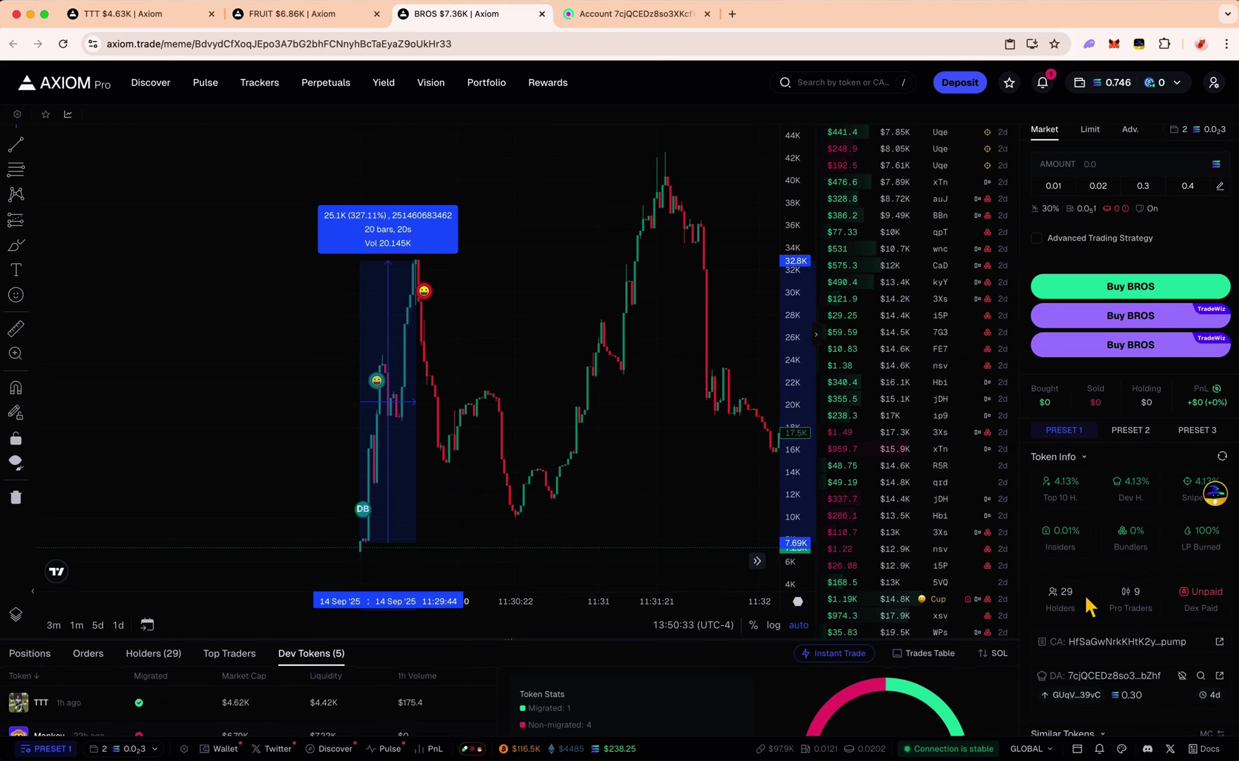
click(638, 15)
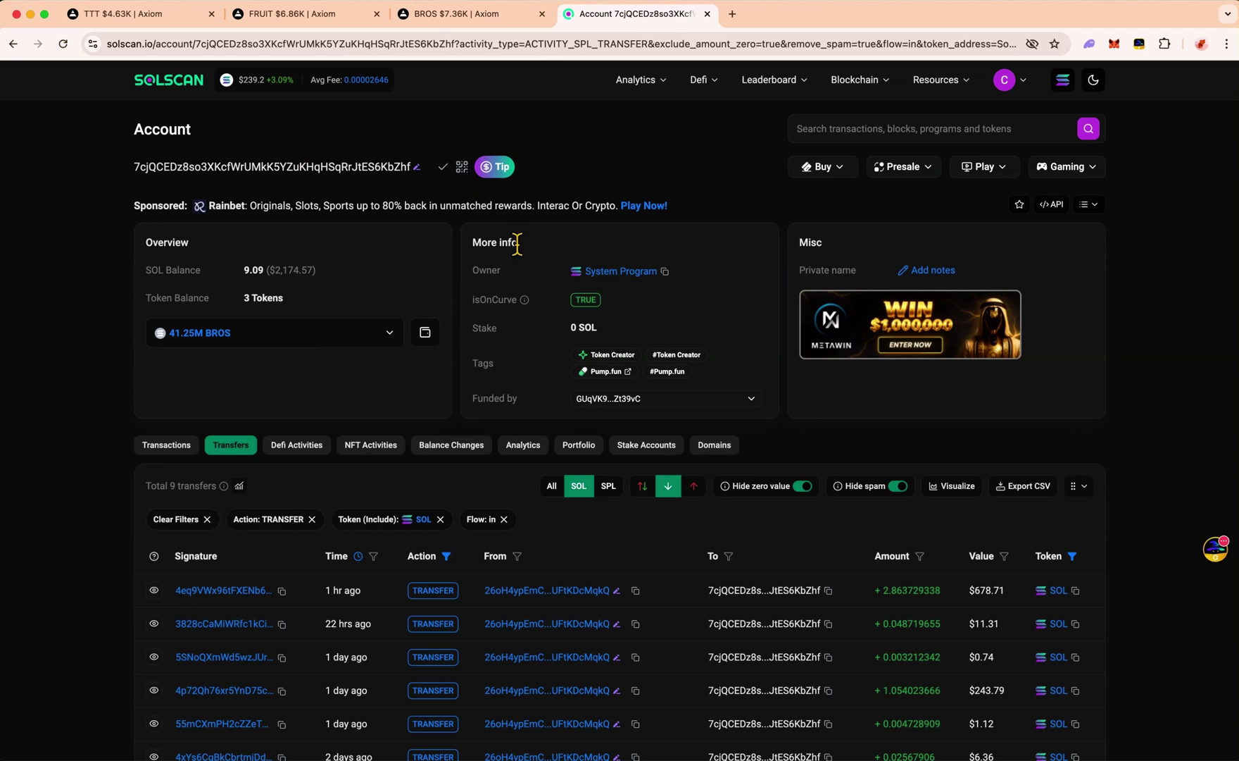
key(ctrl+Right)
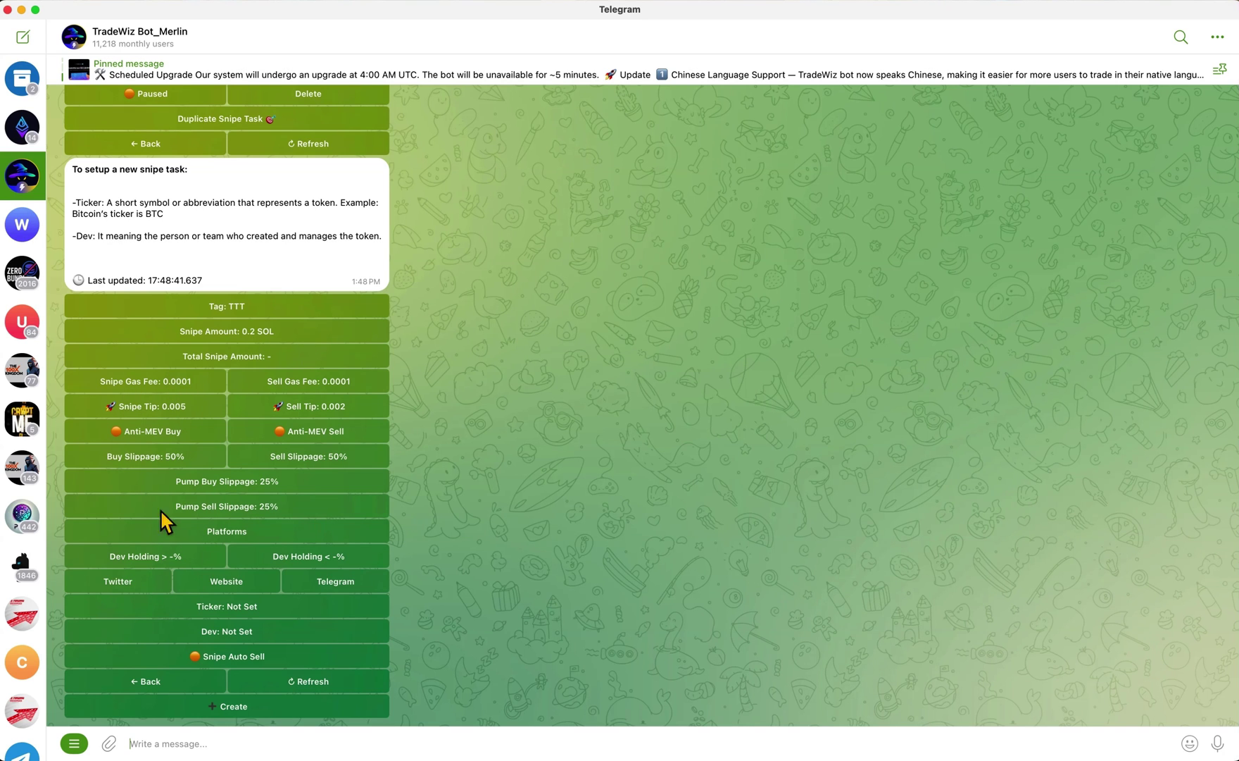
Paste the developer wallet address as the snipe task's Dev, then bring up the BROS chart in Axiom
click(234, 638)
text(7cjQCEDz8so3XKcfWrUMkK5YZuKHqHSqRrJtES6KbZhf)
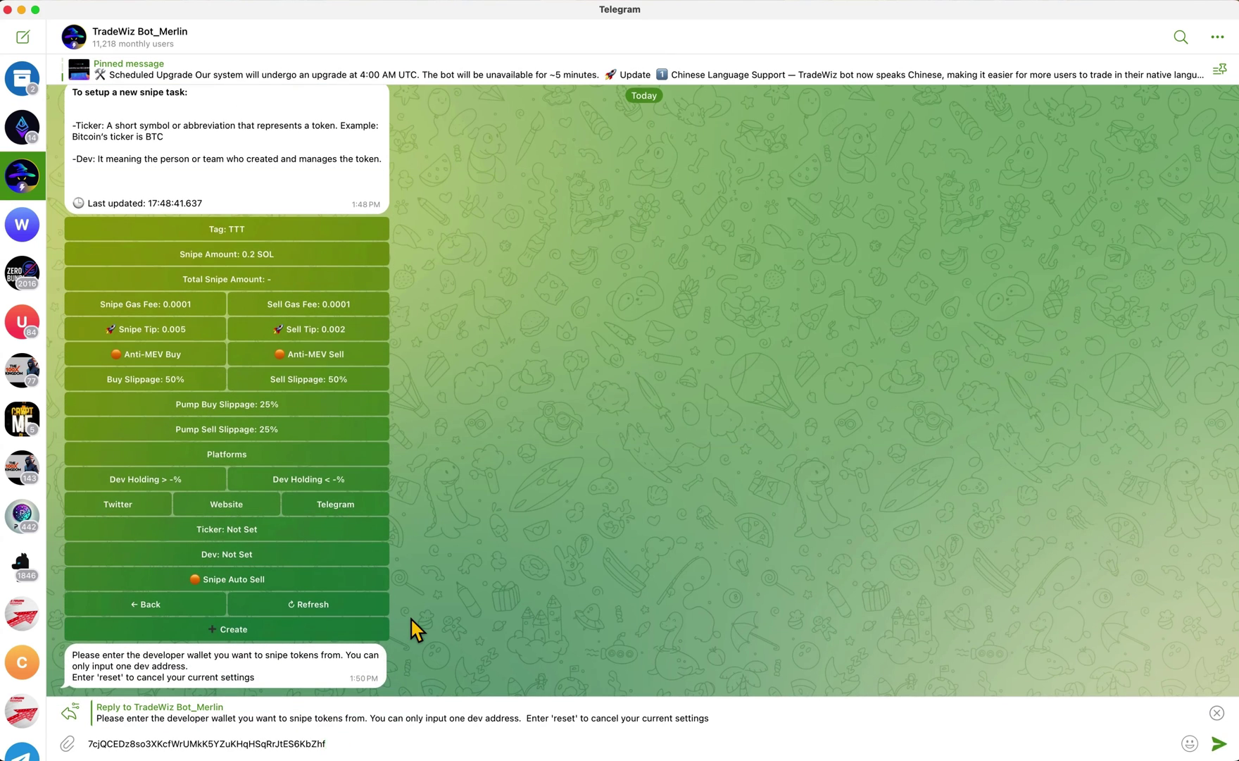
key(Return)
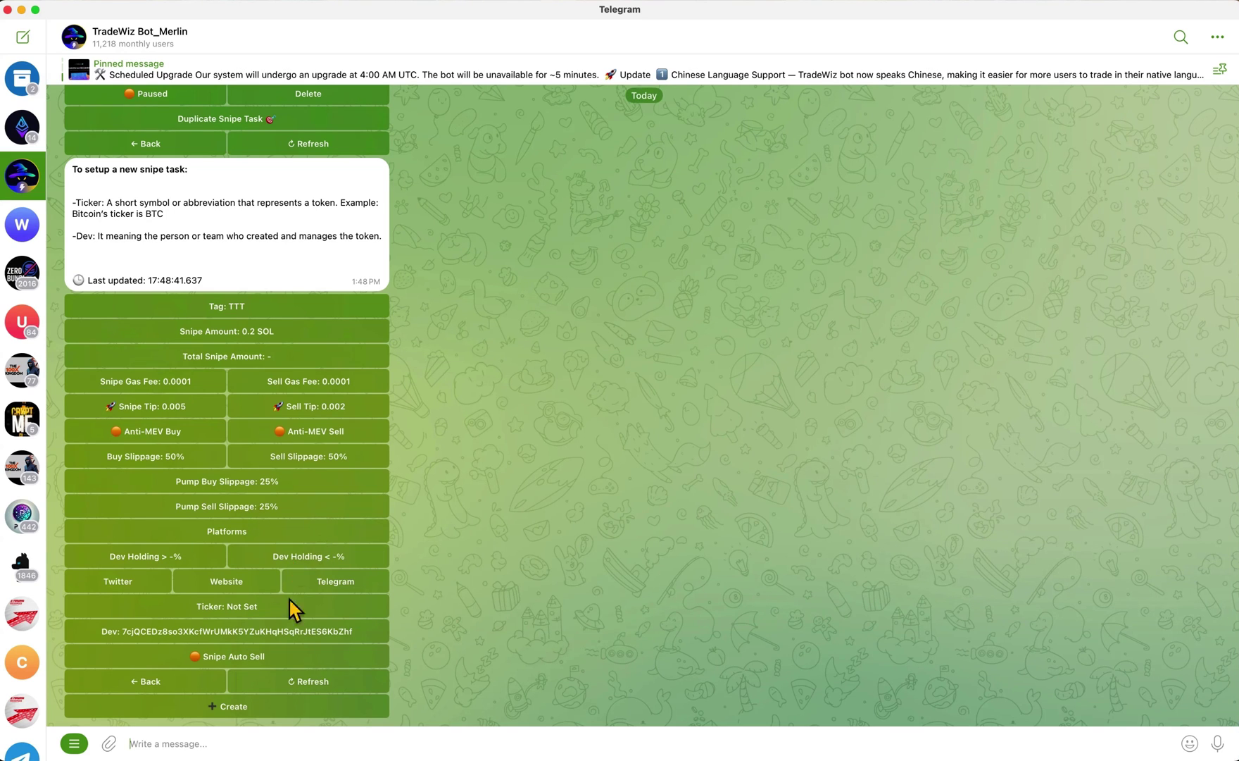
key(ctrl+Left)
click(493, 15)
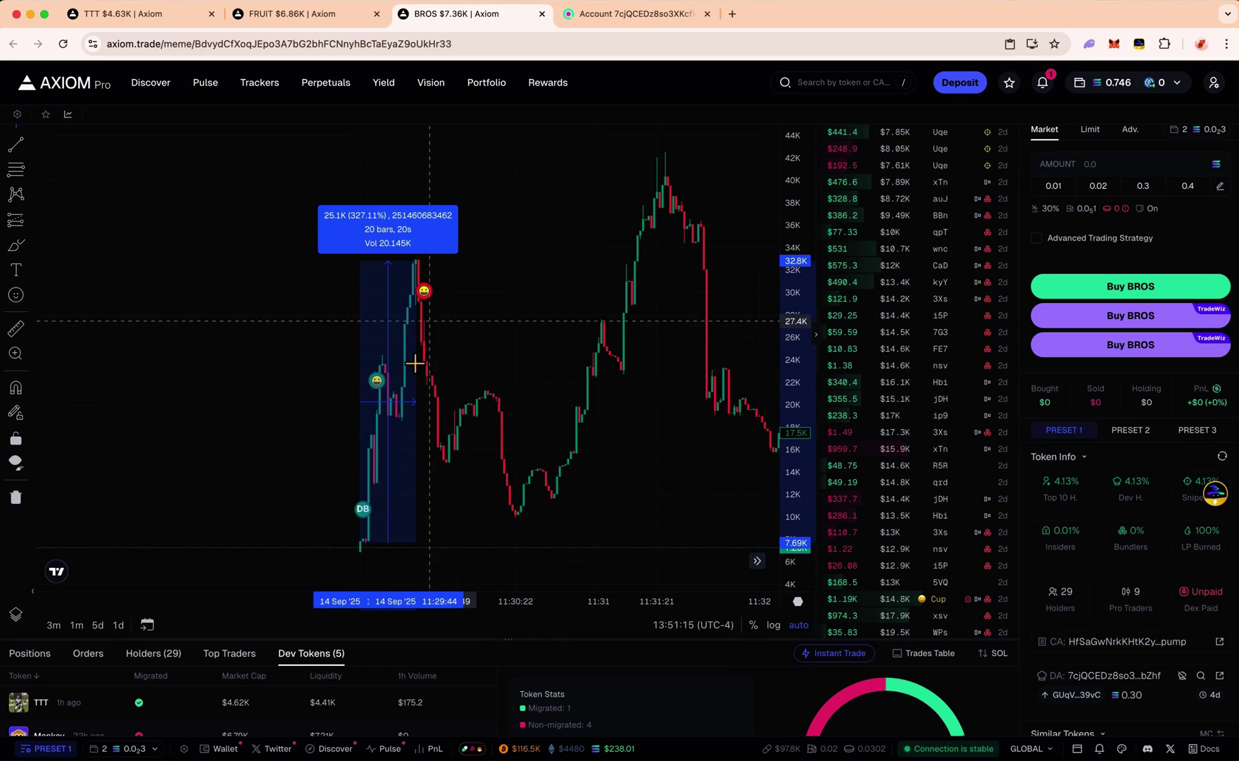
Look over the FRUIT and TTT token charts, then return to the TradeWiz chat
click(276, 17)
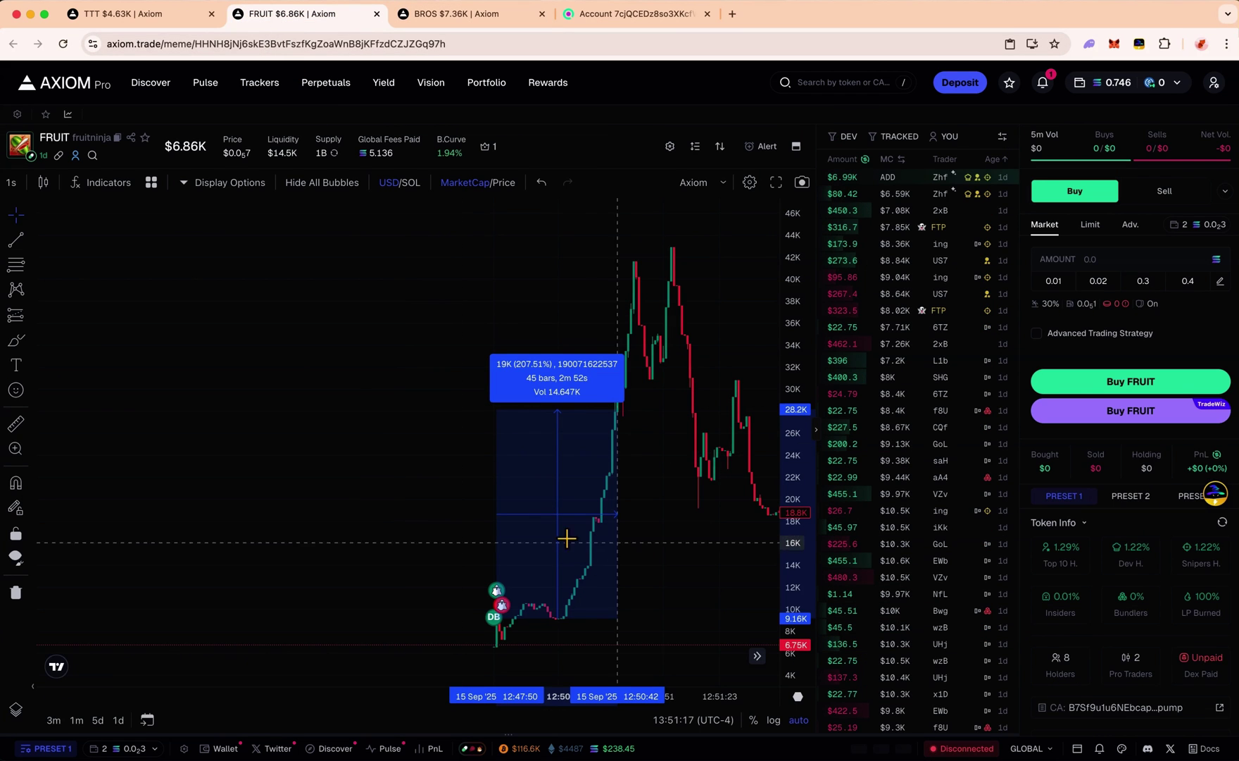
click(134, 14)
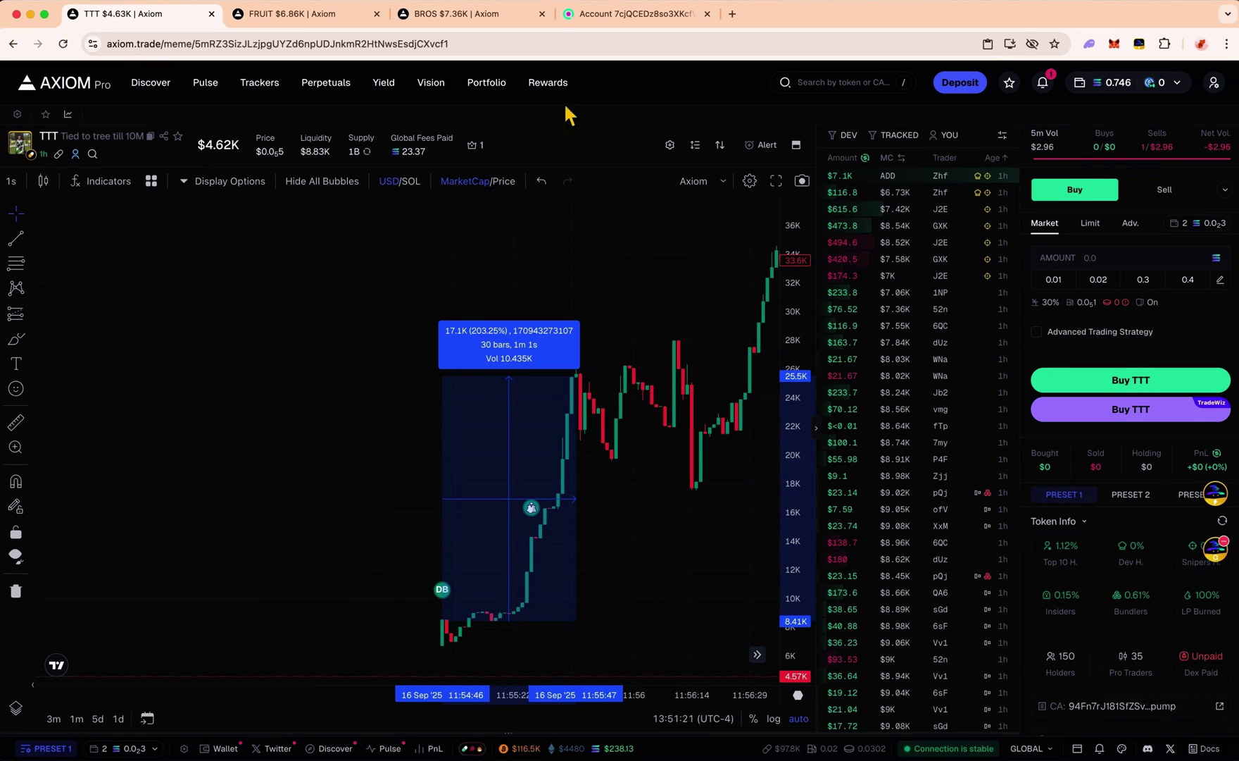
key(ctrl+Right)
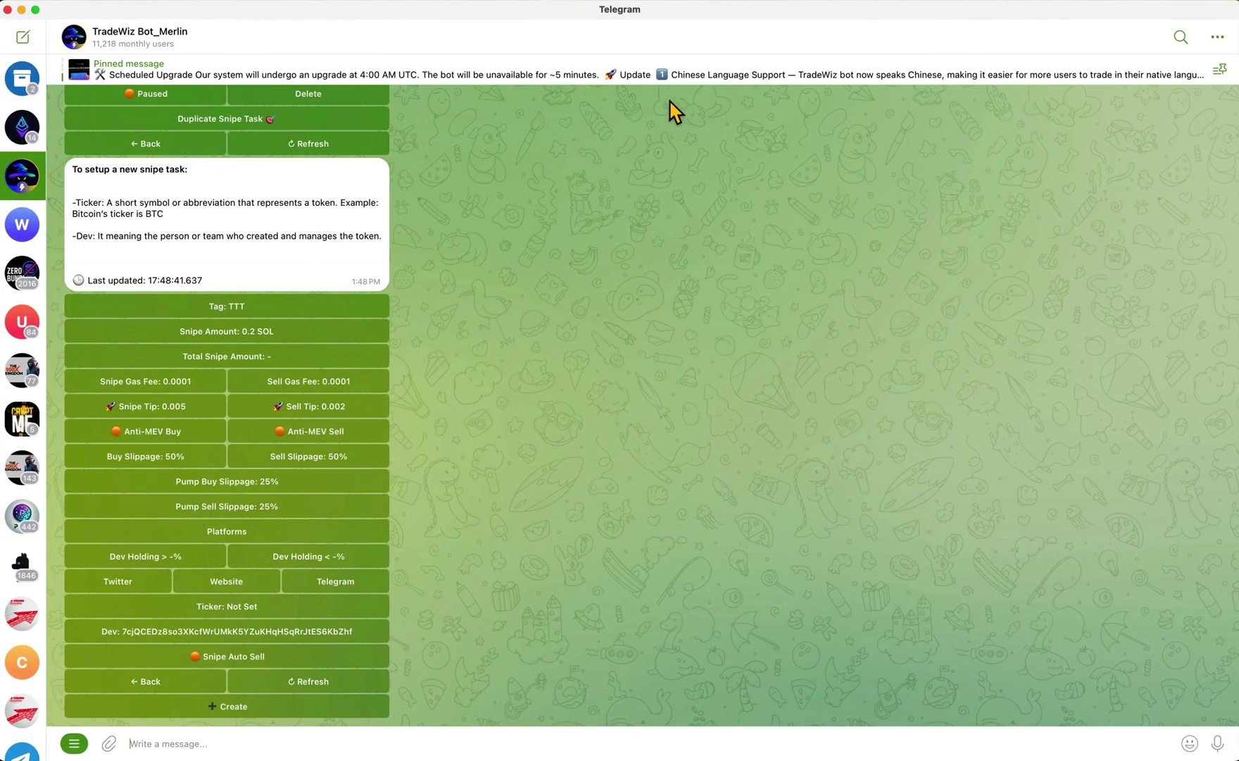
In Snipe Auto Sell, add a take-profit level at 200% selling 100%
click(228, 659)
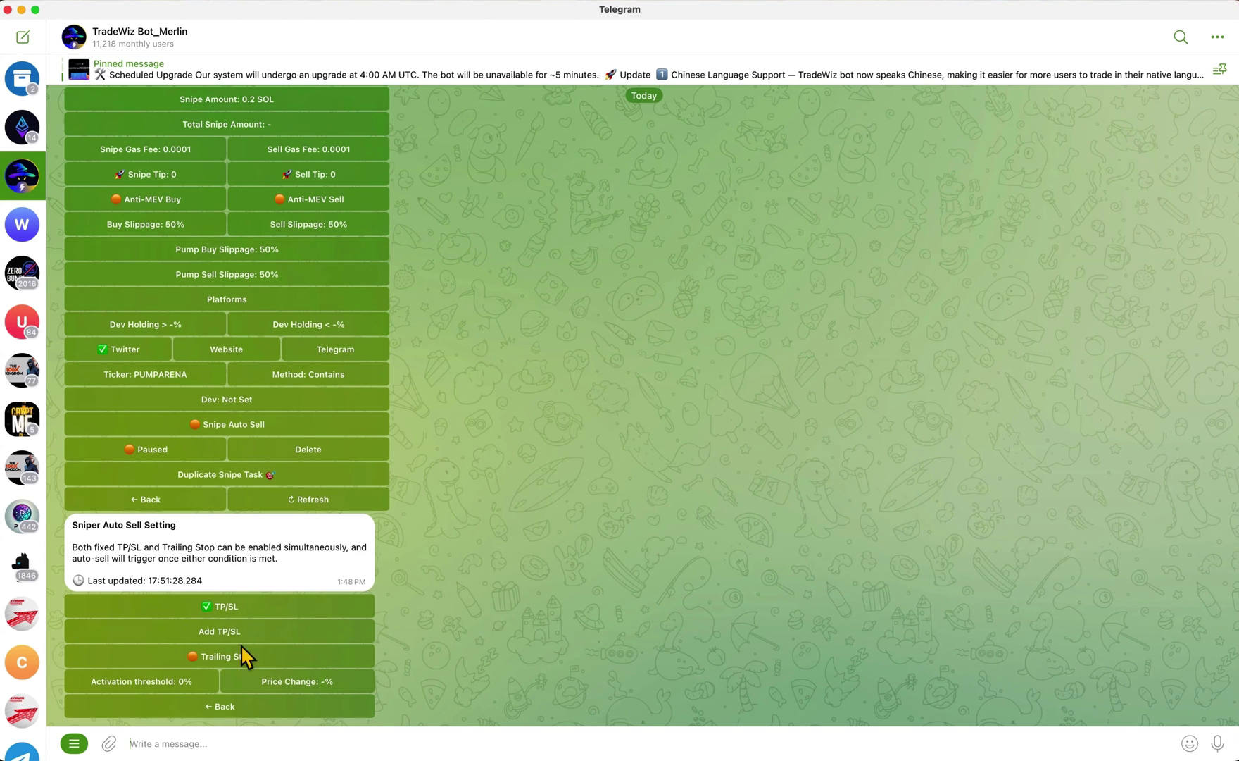
click(243, 631)
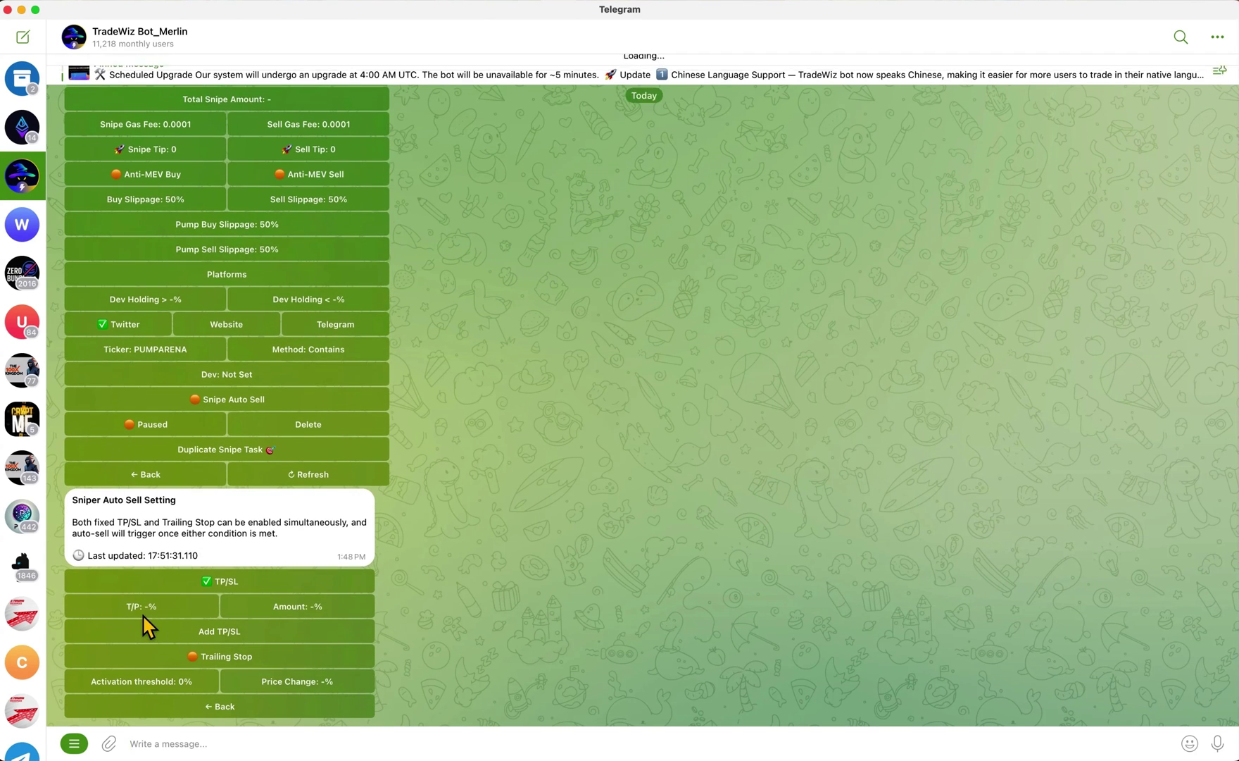
click(143, 610)
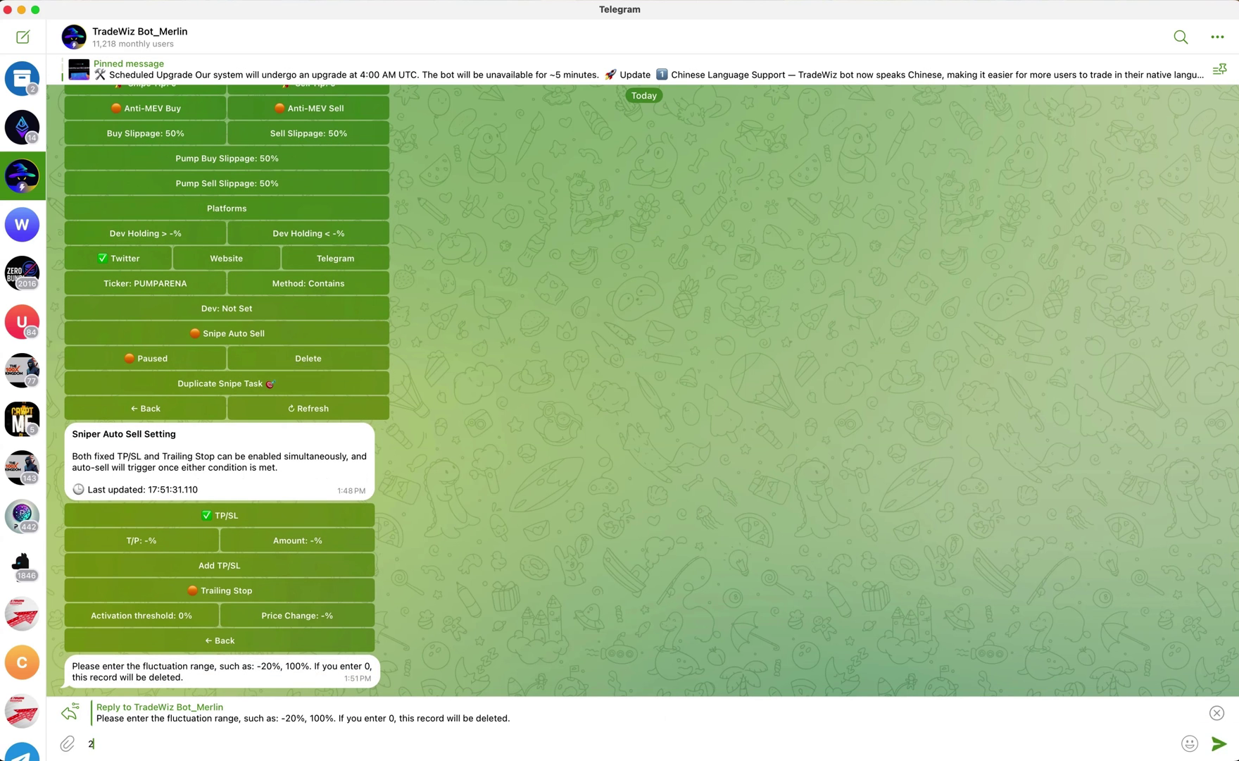
text(200)
key(Return)
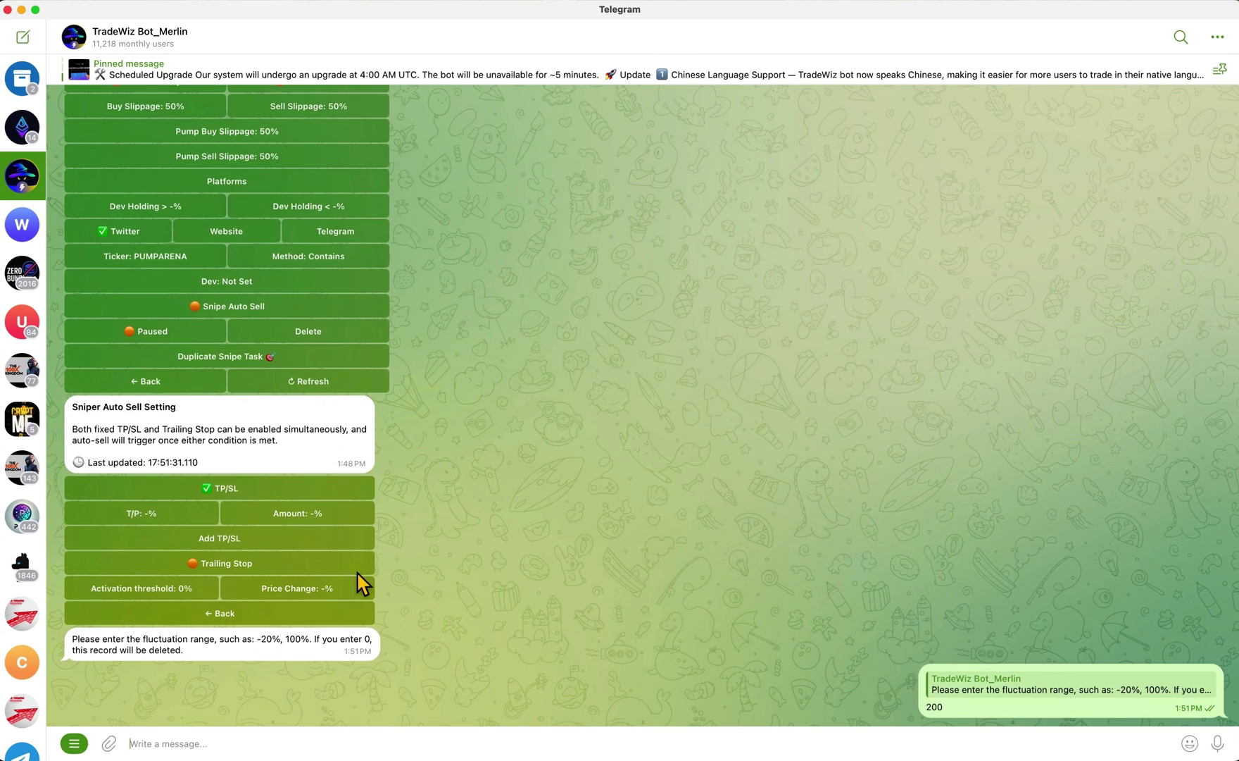
click(324, 609)
text(100)
key(Return)
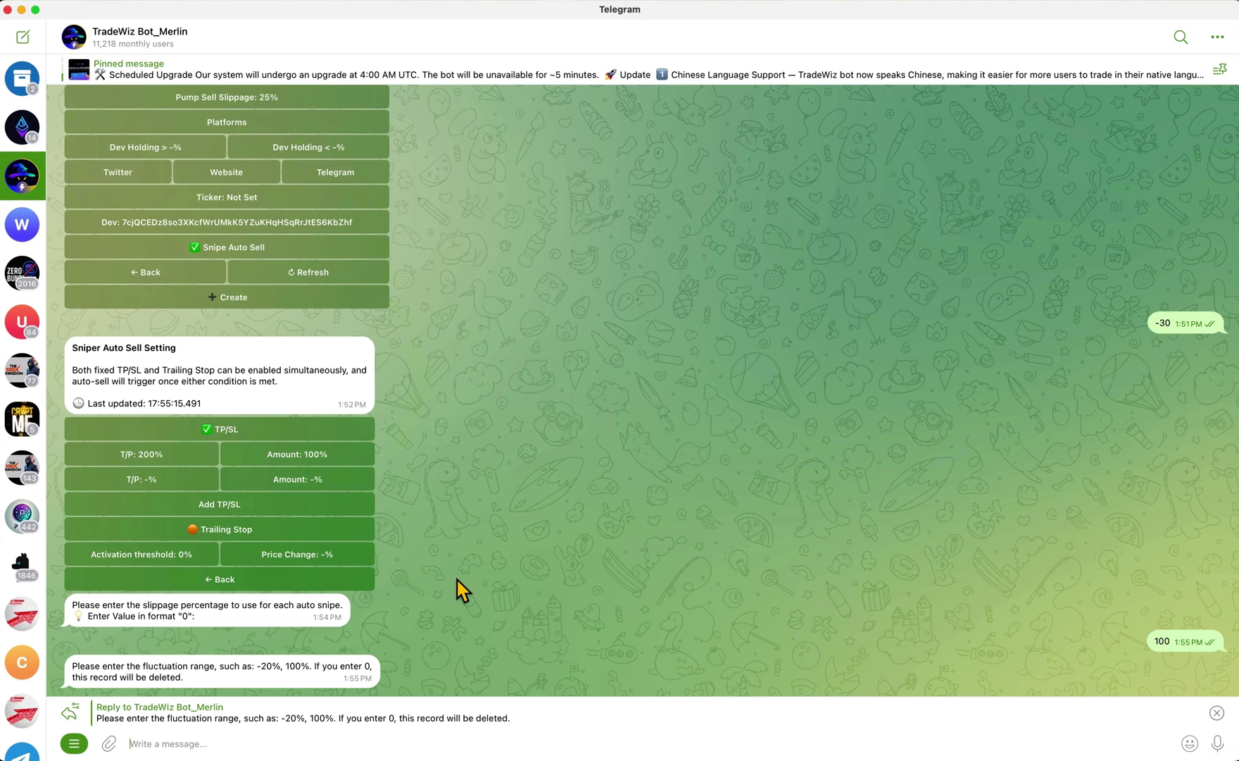
Set the stop loss to -30% selling 100%, then create the dev-snipe task
text(-30)
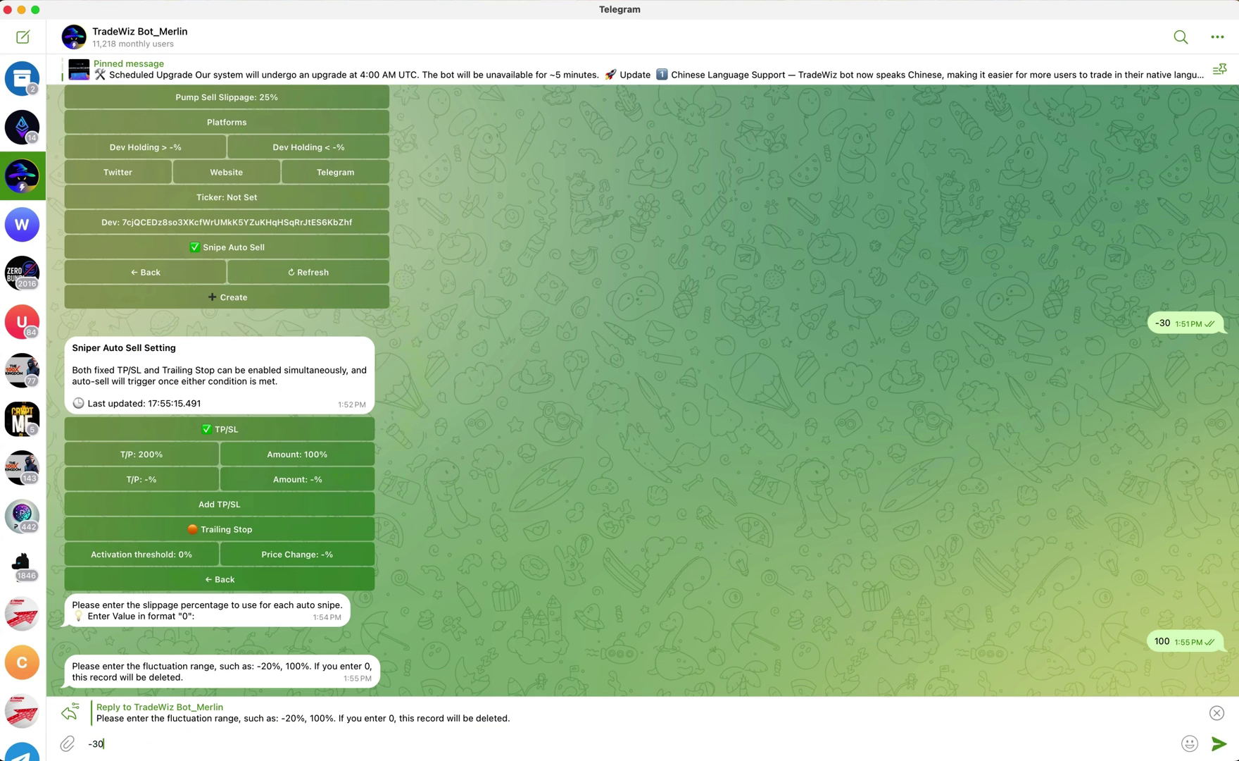
key(Return)
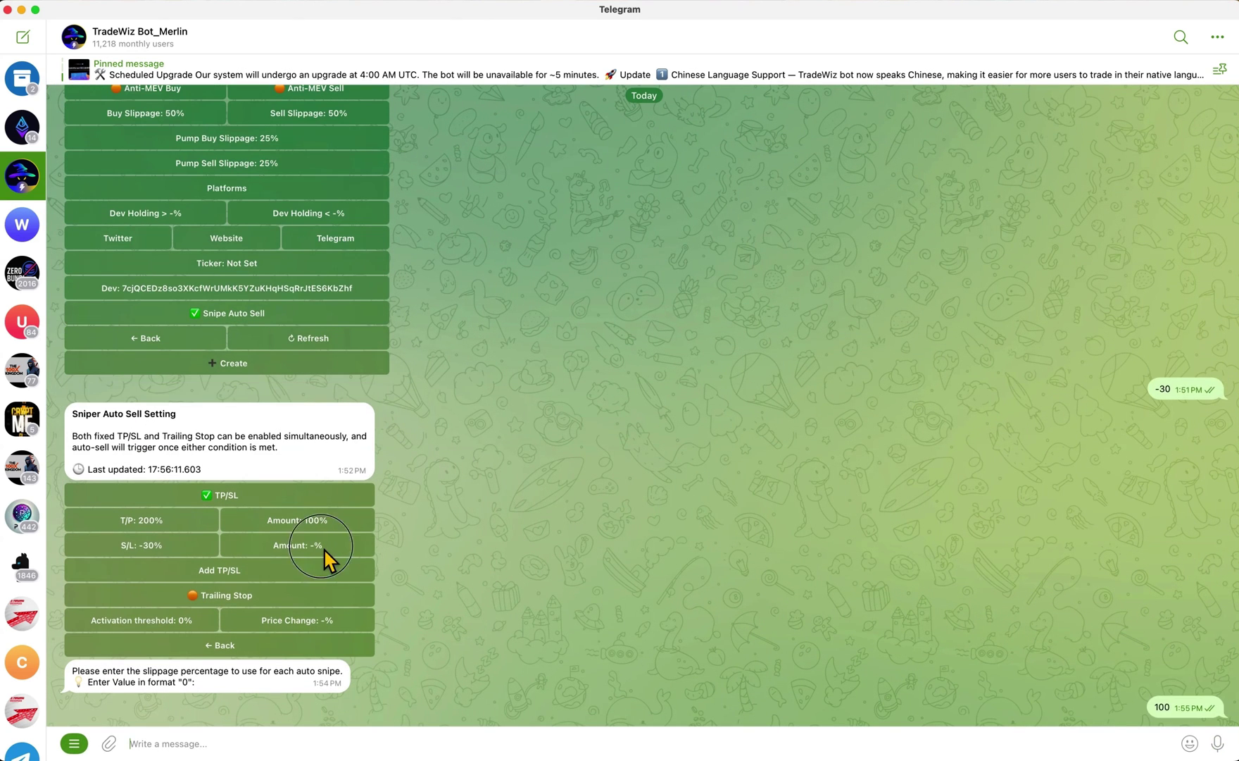
click(325, 548)
text(100)
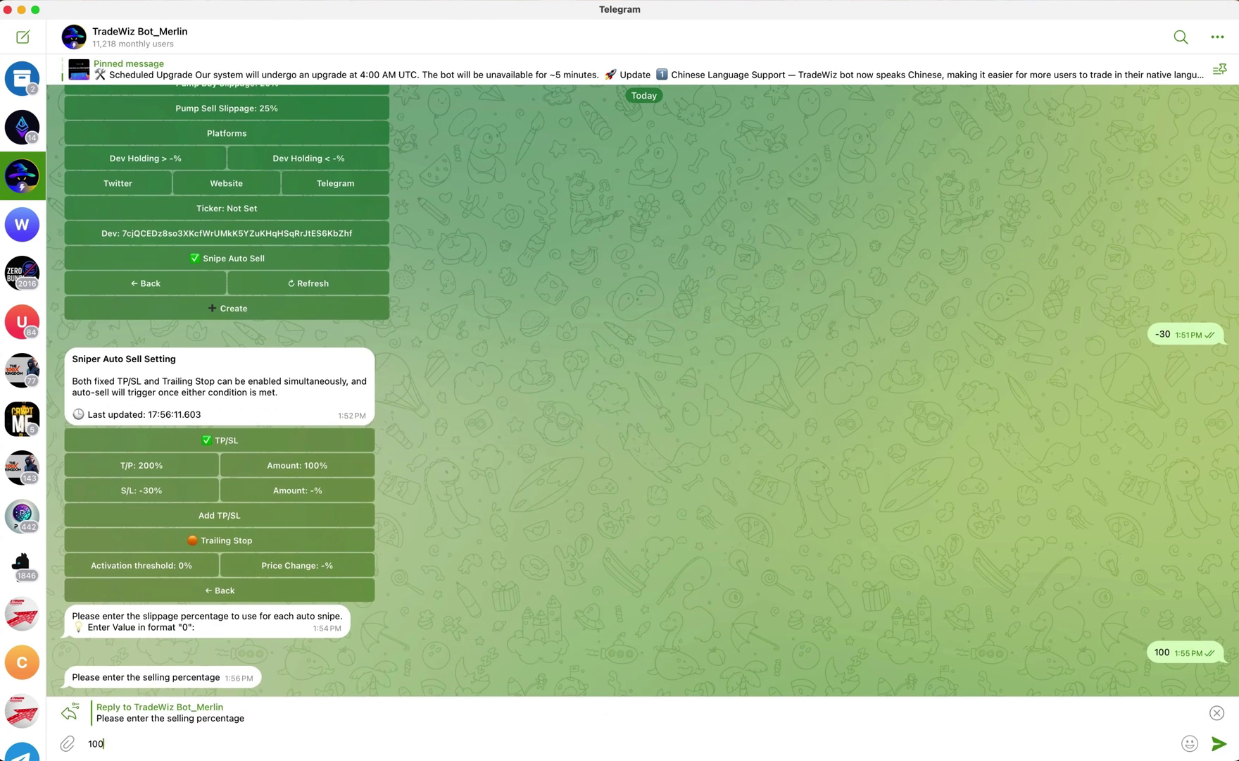
key(Return)
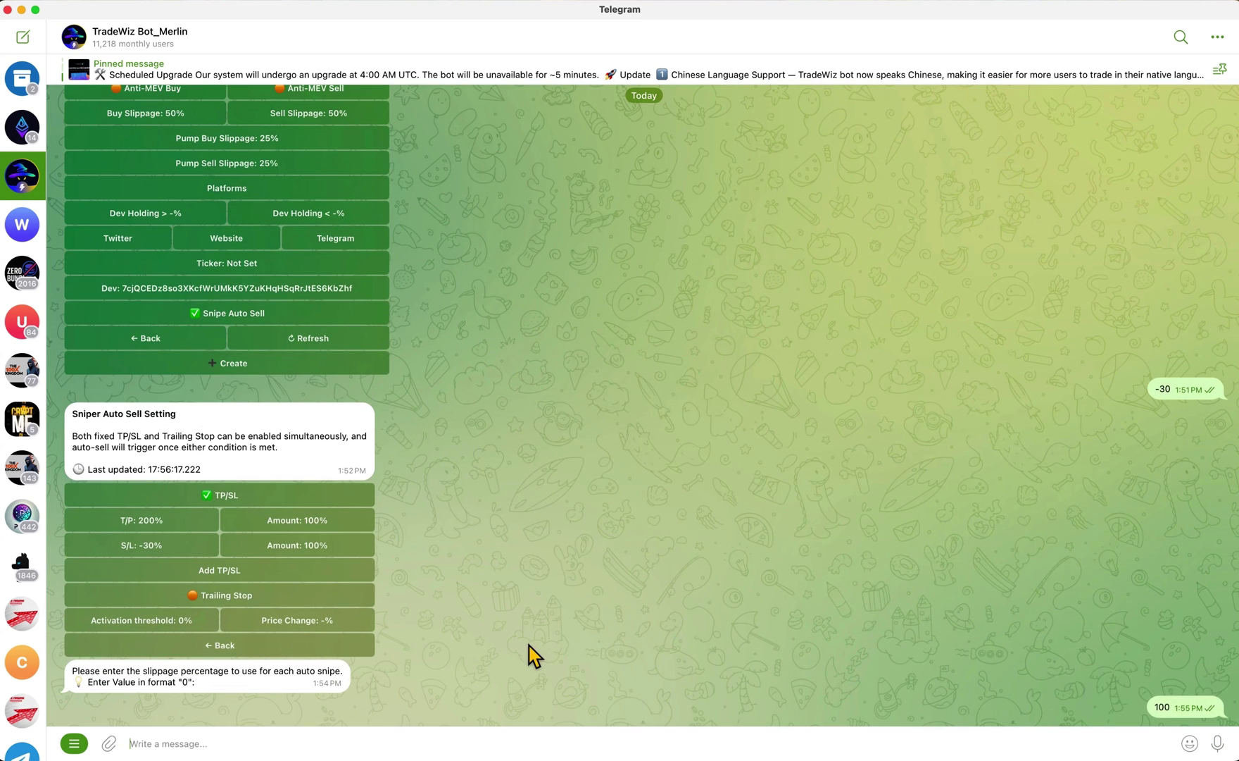
click(311, 649)
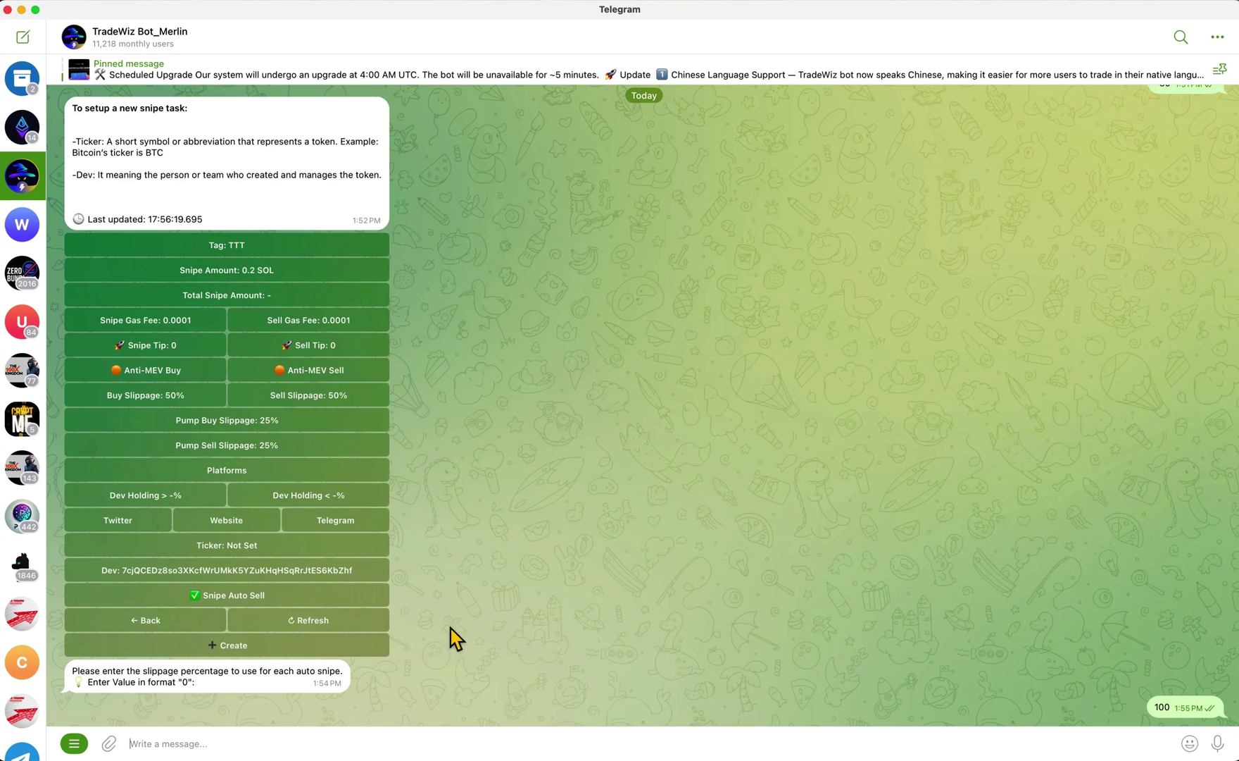
click(357, 649)
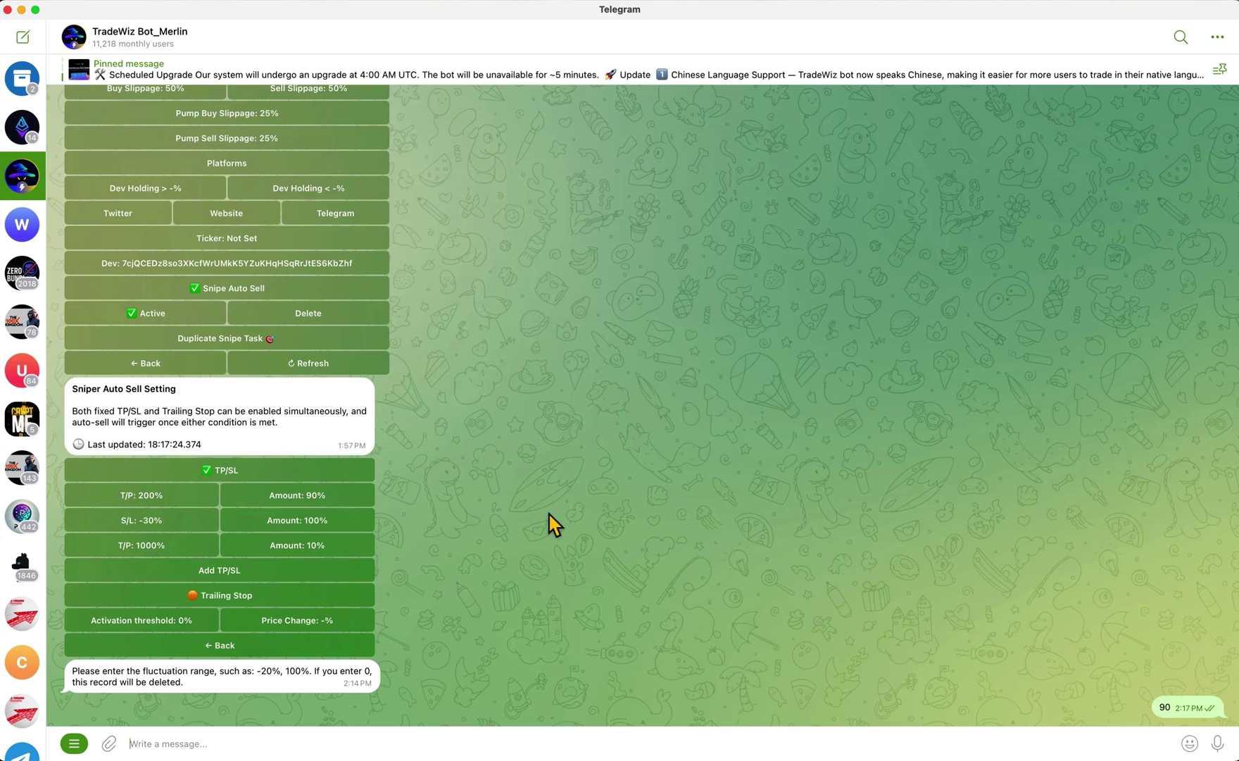
key(ctrl+Left)
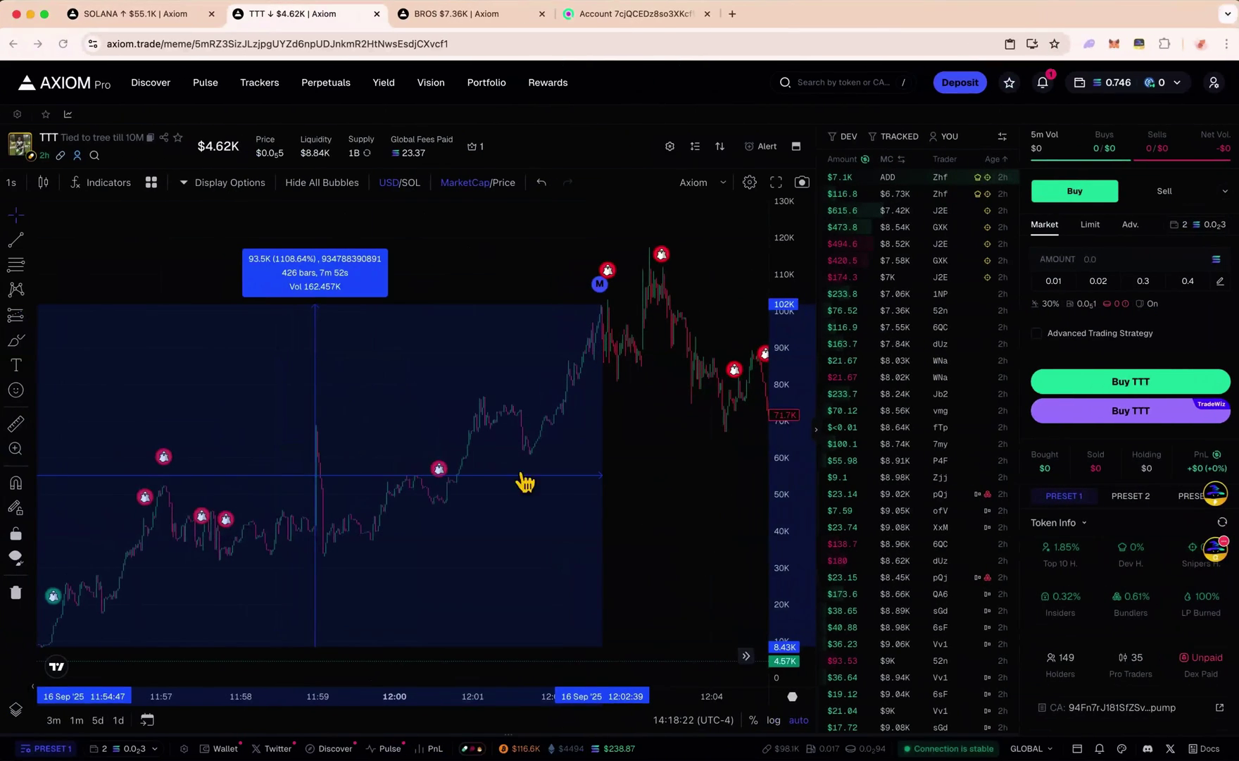
scroll(389, 490, left, 5)
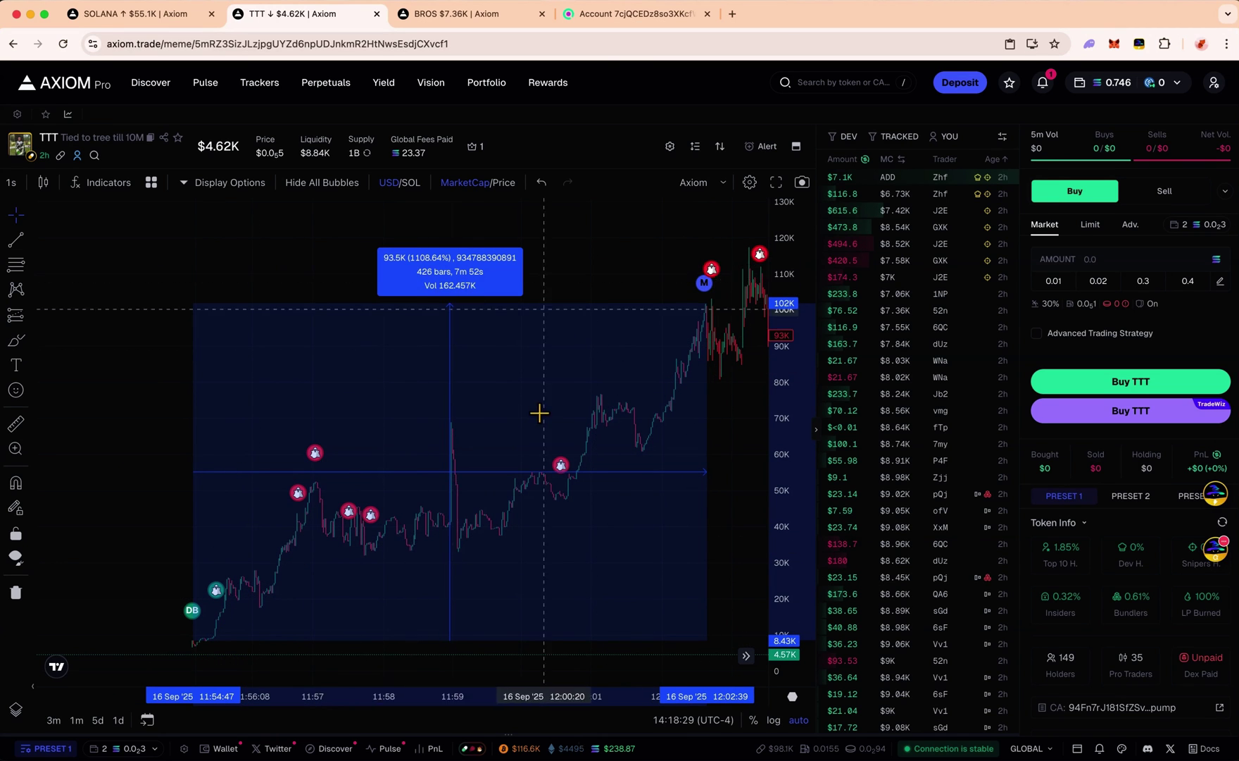
key(super+Tab)
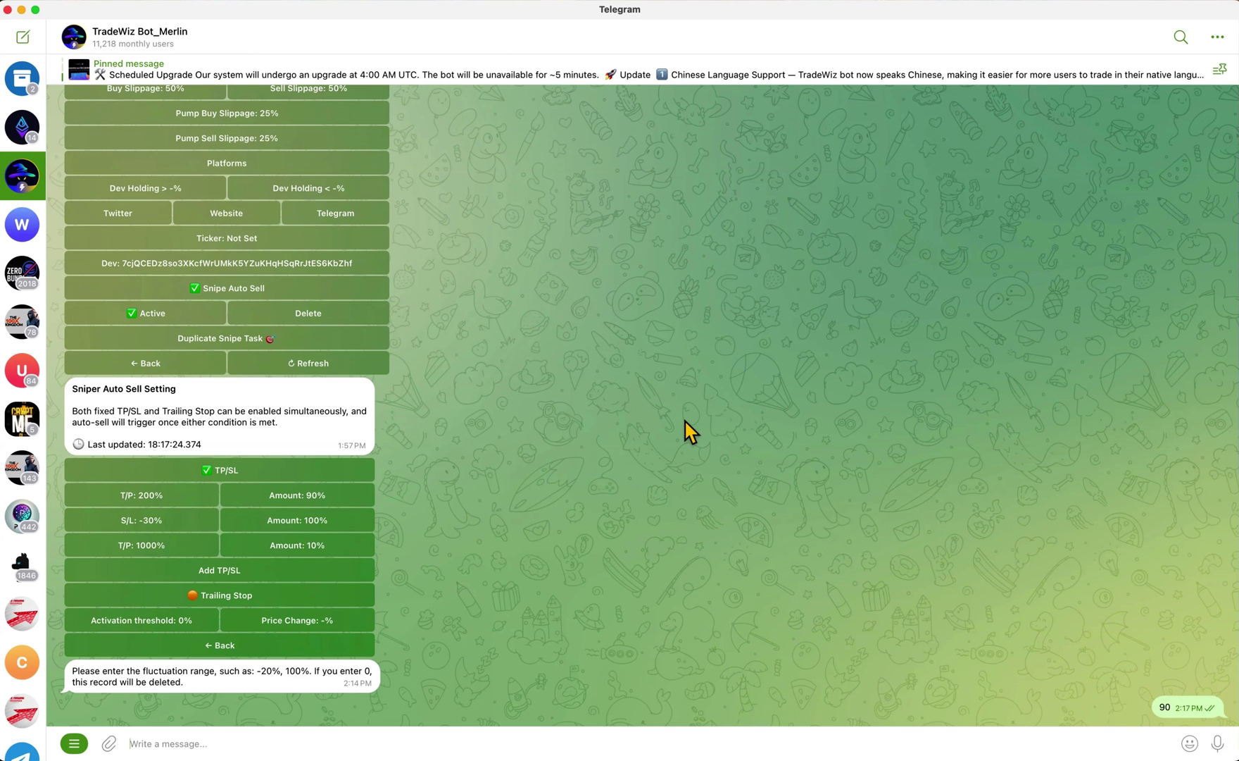
Switch from Telegram to the browser showing Axiom's MrHungry token page
key(super+Tab)
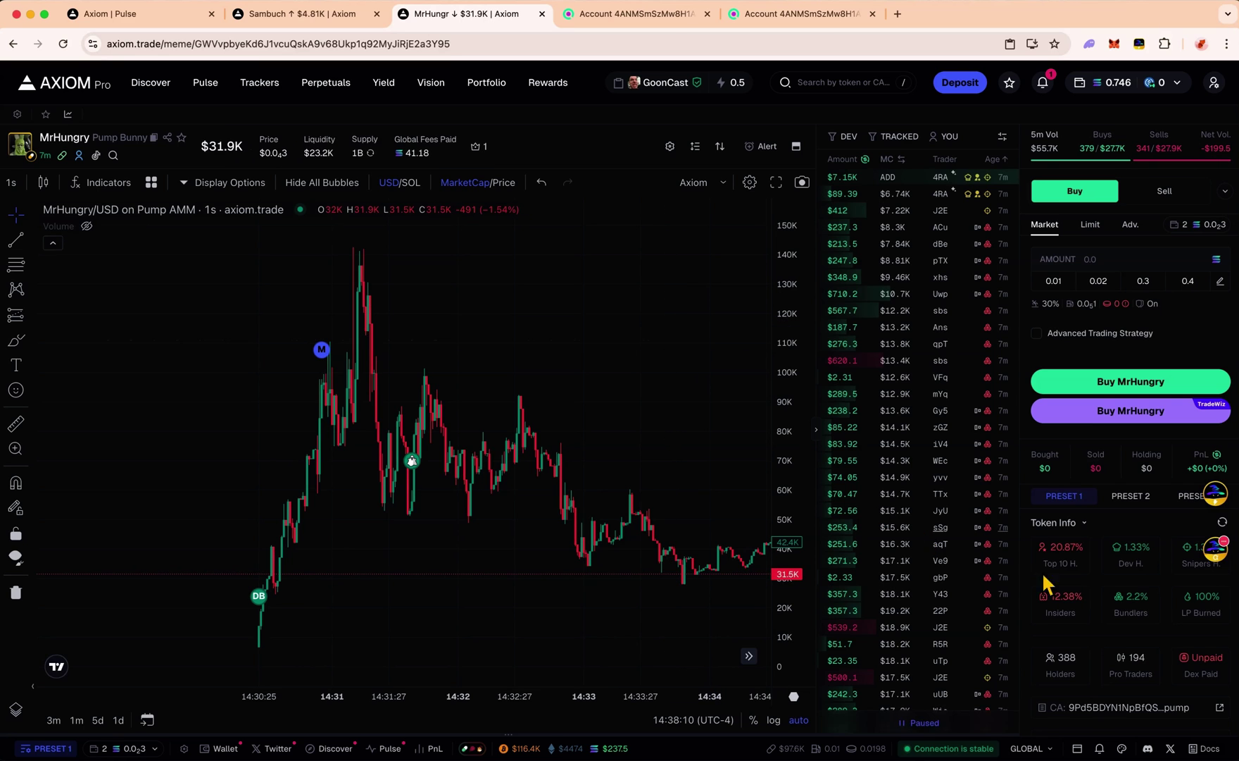
Review MrHungry's Dev Tokens panel and open the creator wallet's Solscan account page
scroll(282, 617, down, 5)
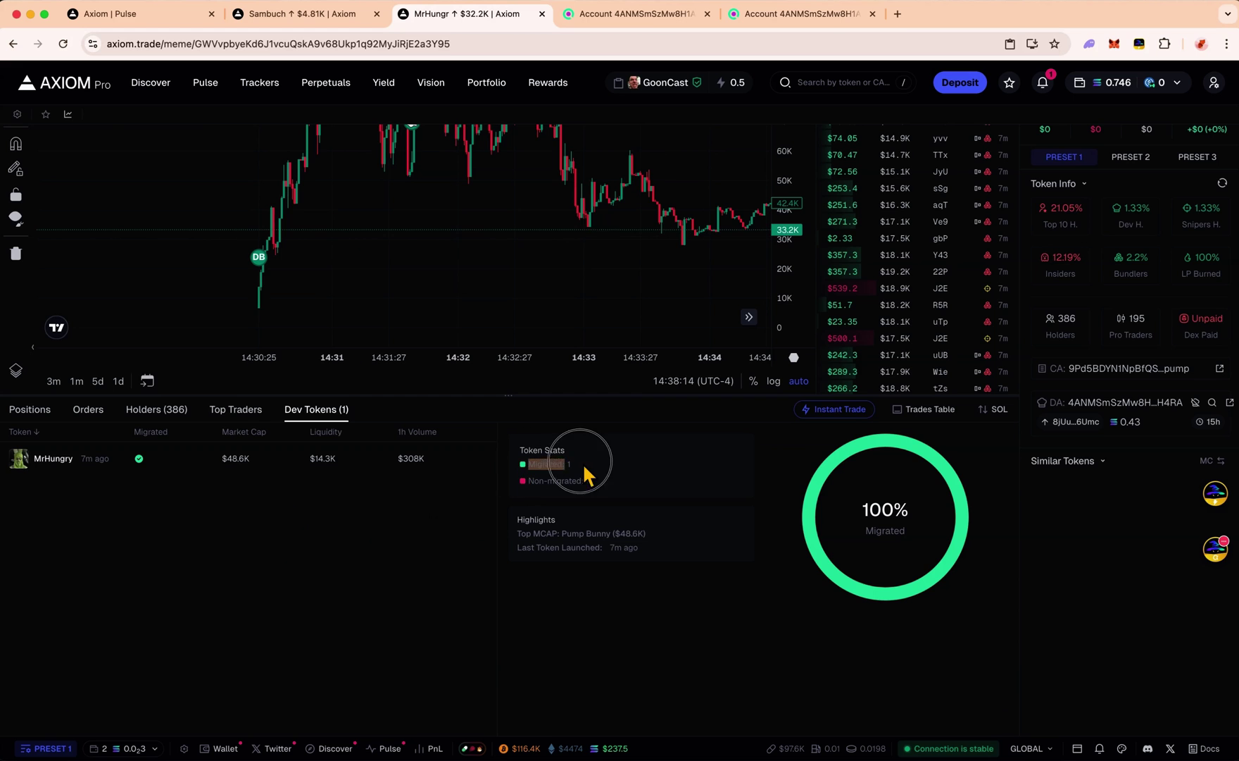
scroll(746, 576, up, 5)
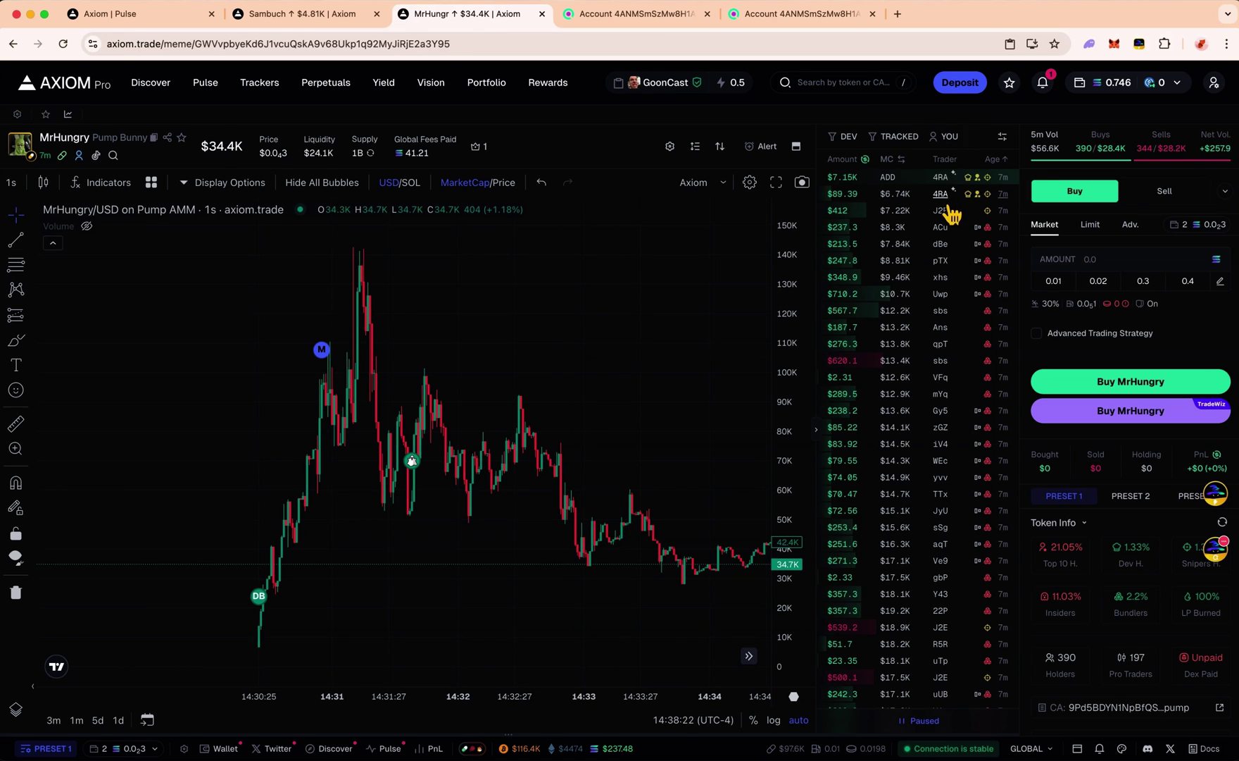
click(634, 14)
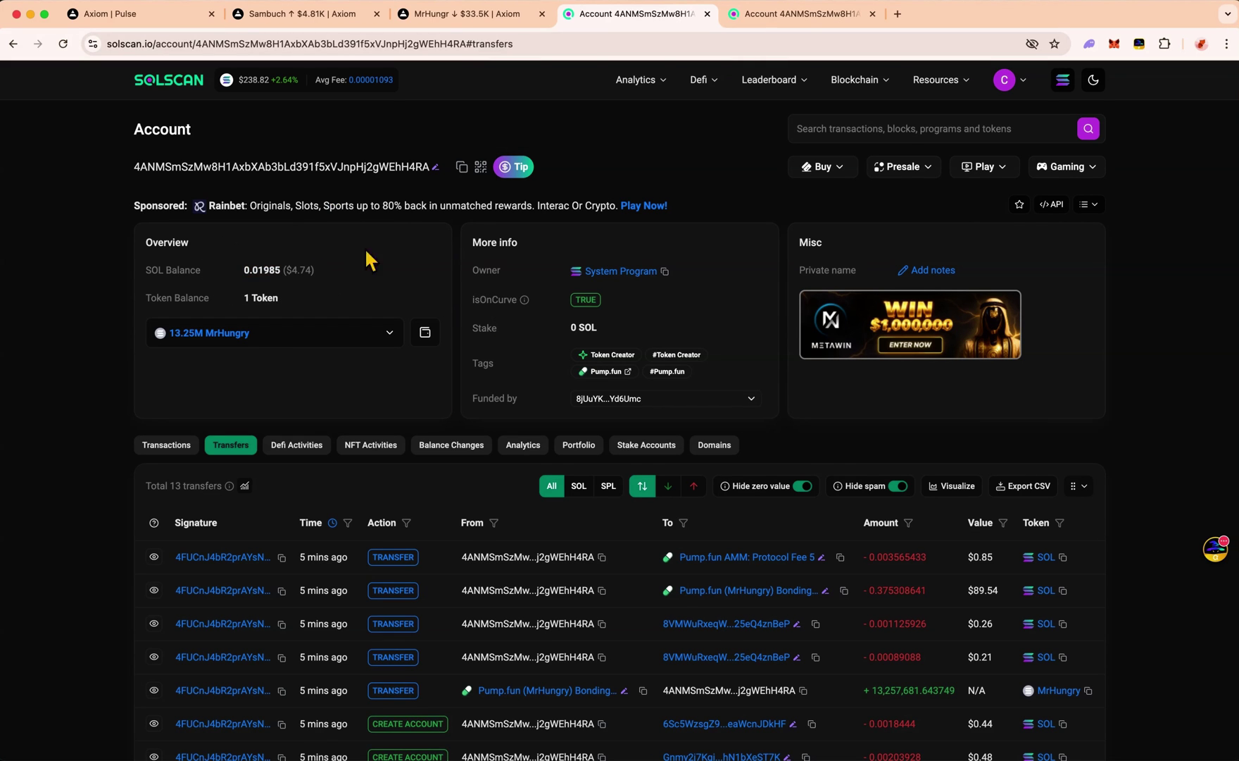
click(471, 16)
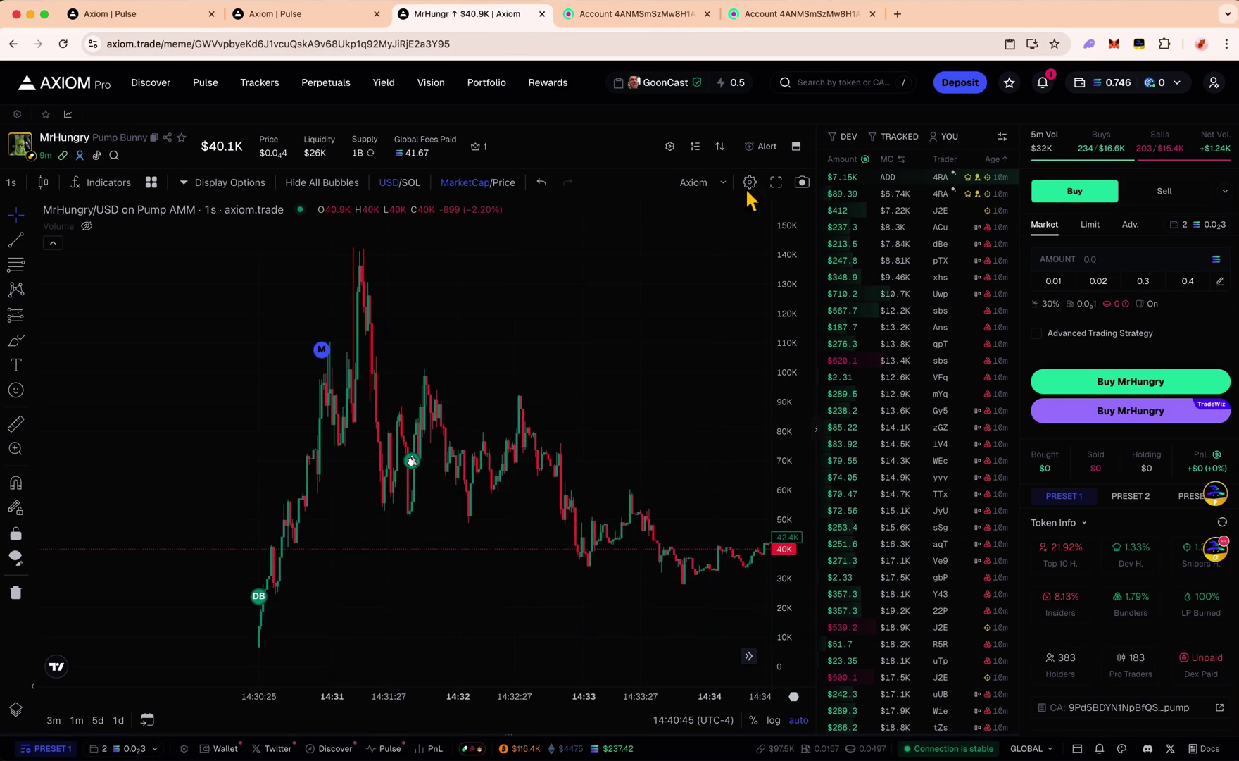
scroll(1083, 516, down, 3)
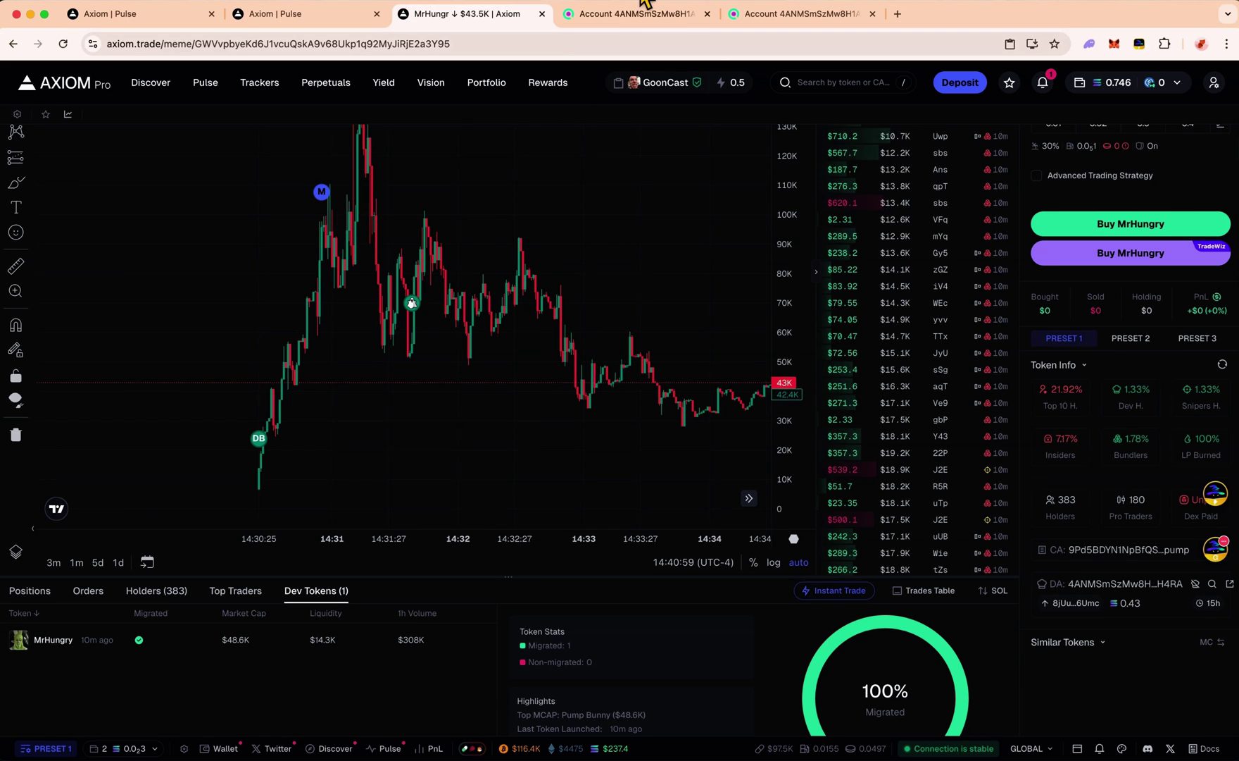
click(623, 14)
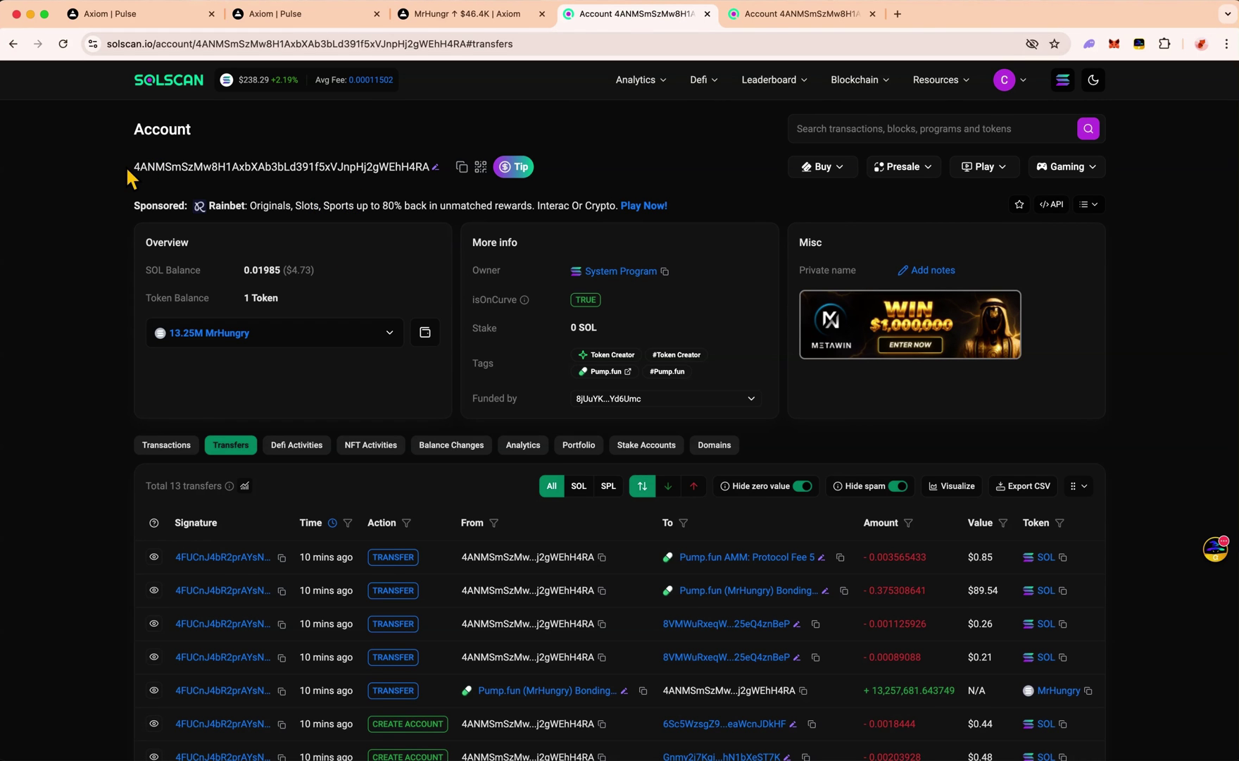
Switch to Telegram's CryptMe Discussion General Discussion chat
key(super+Tab)
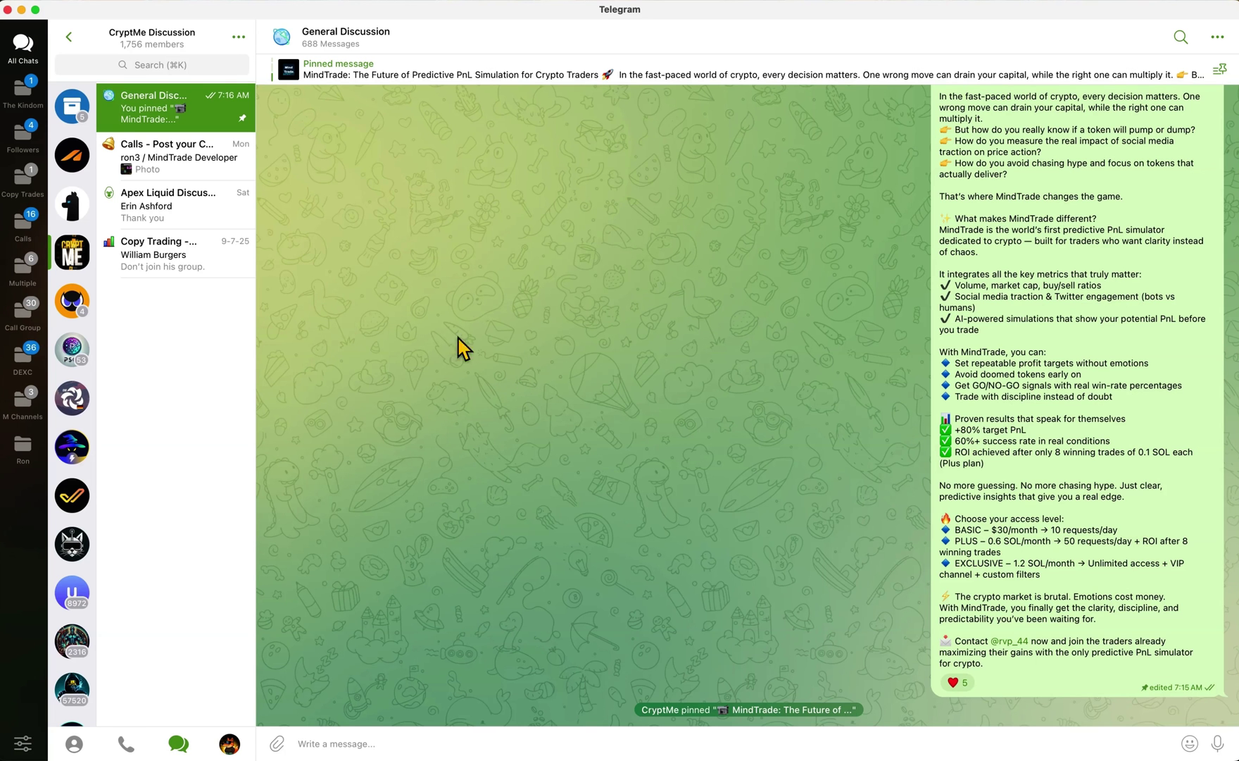